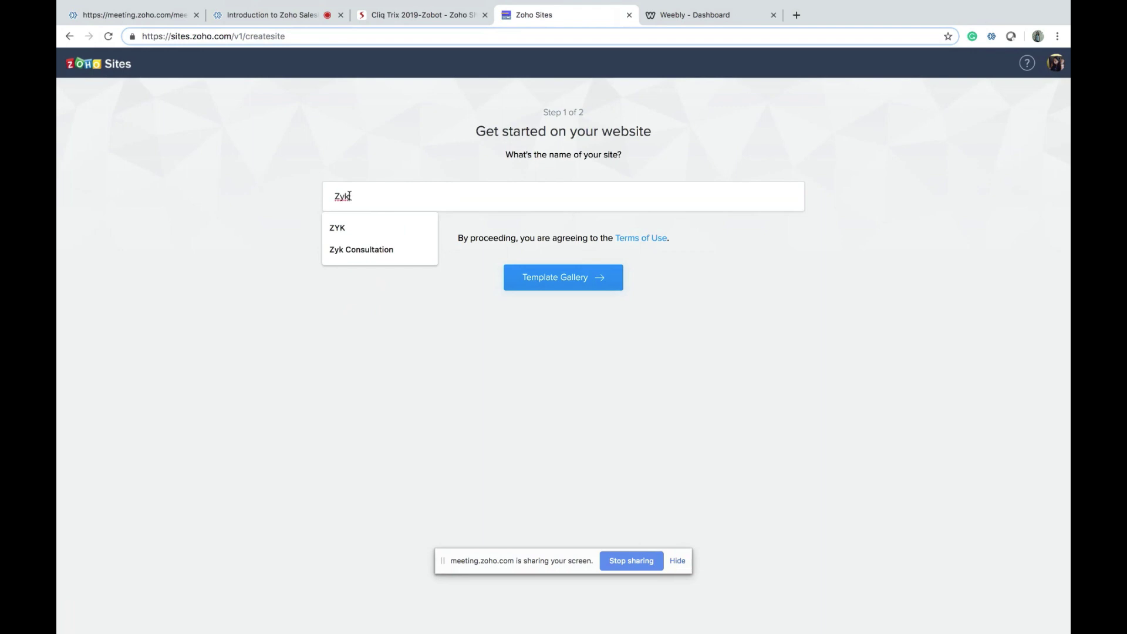
Name the site Zyk Fashion, create it from the Decorateplus template, and dismiss the editor tour.
type("Fashion")
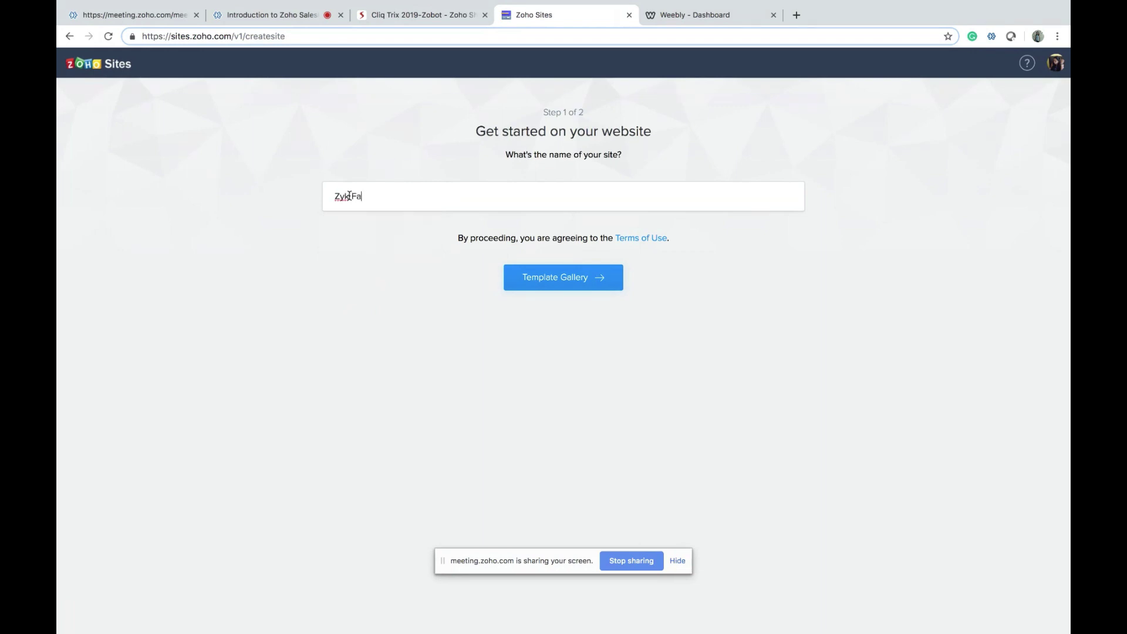
left_click(530, 285)
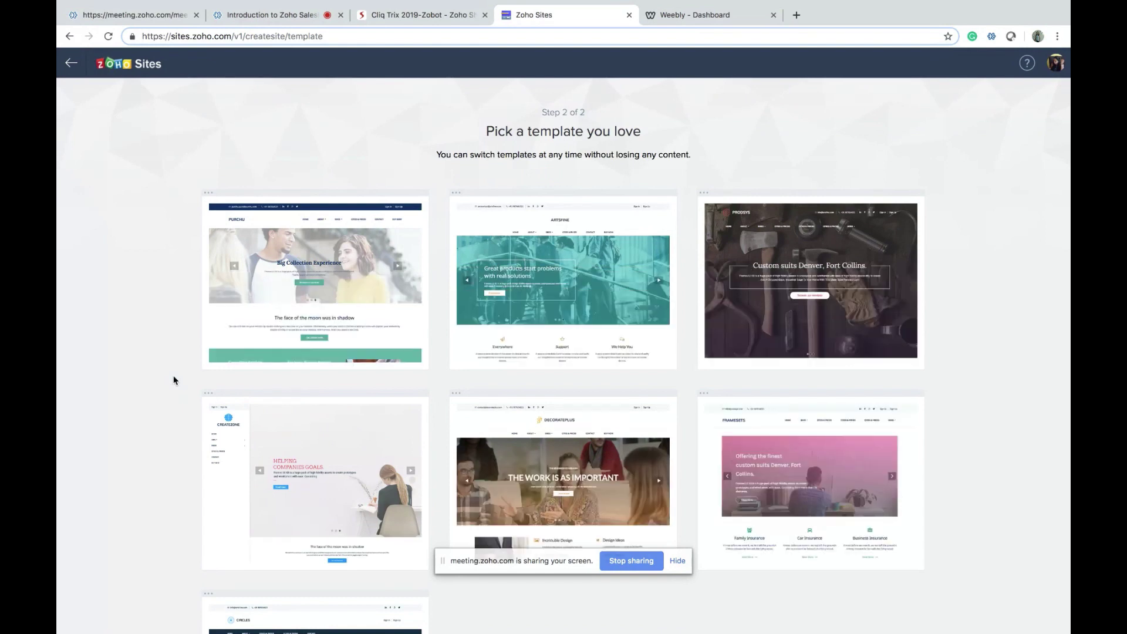
scroll(174, 376, "down", 2)
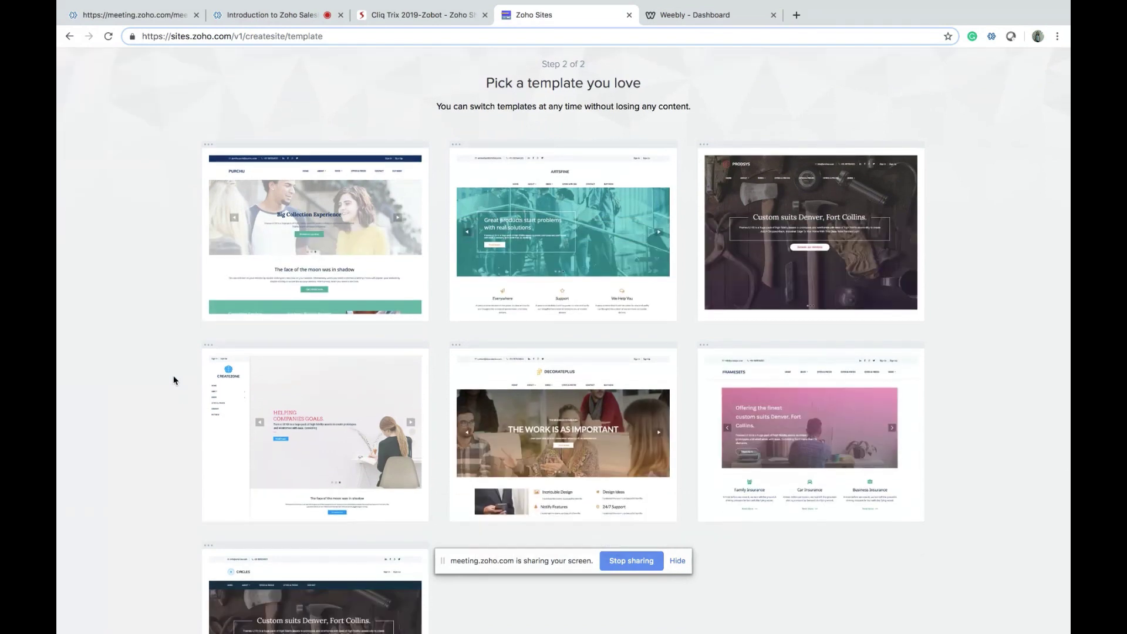
scroll(174, 379, "down", 5)
mouse_move(628, 314)
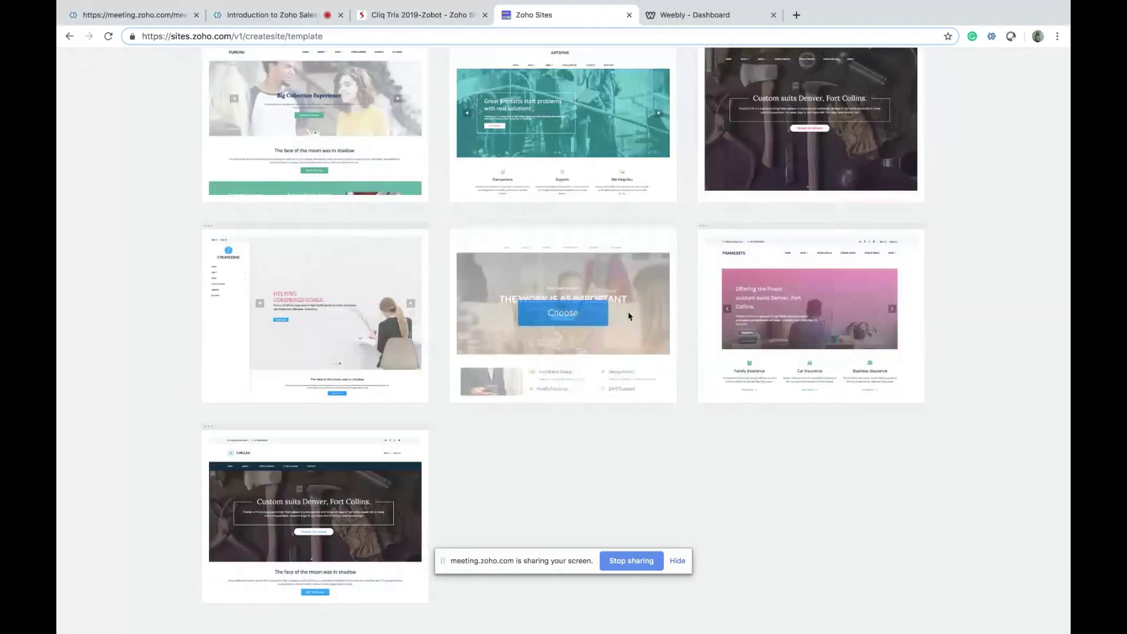
left_click(540, 318)
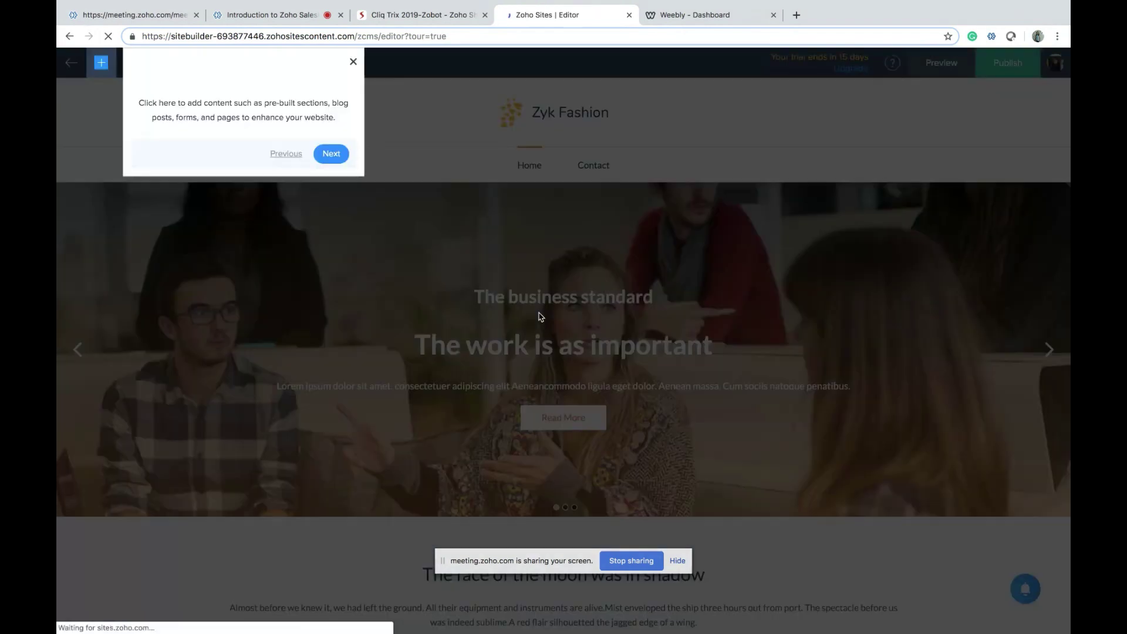
left_click(353, 62)
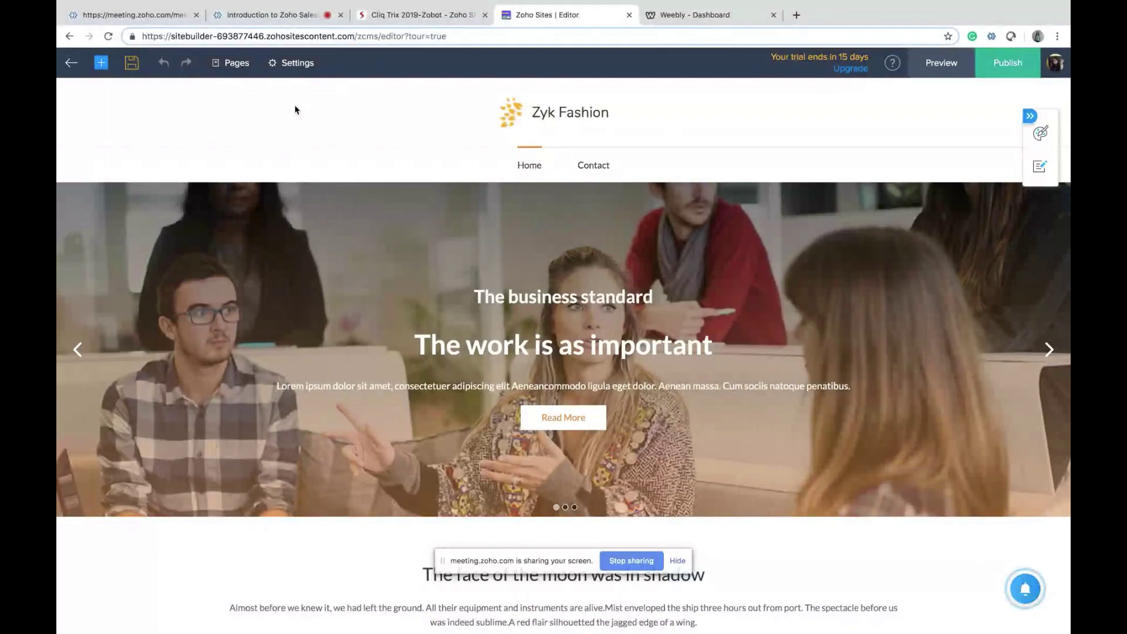
Connect the site to the Zoho SalesIQ portal zylkerincl with live chat enabled, and return to the site editor.
left_click(292, 64)
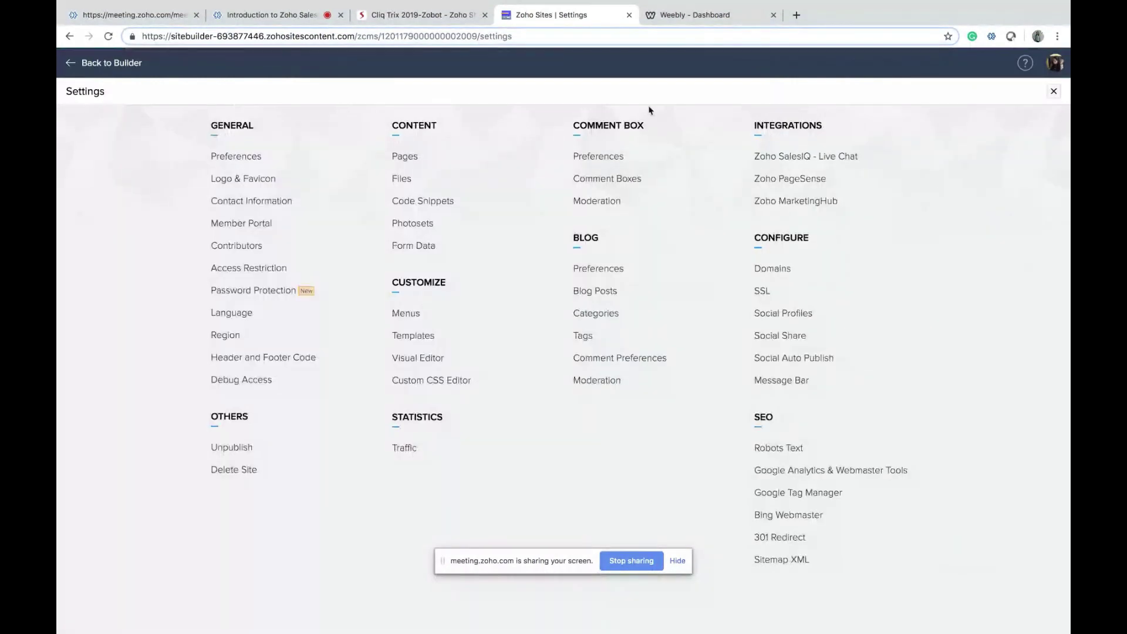
left_click(774, 158)
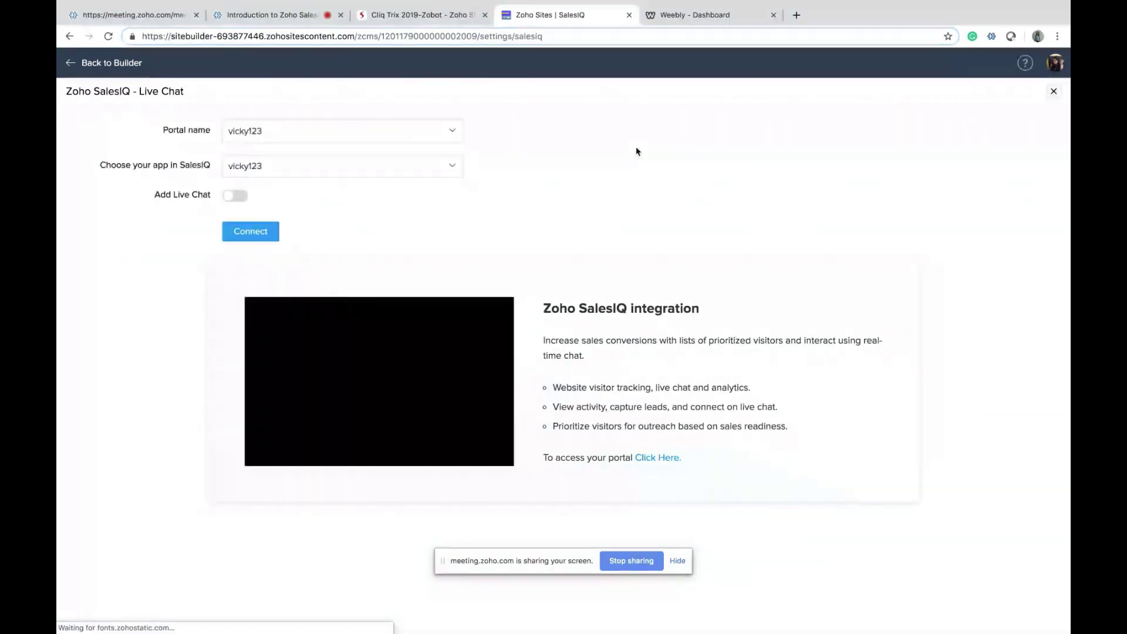
left_click(434, 138)
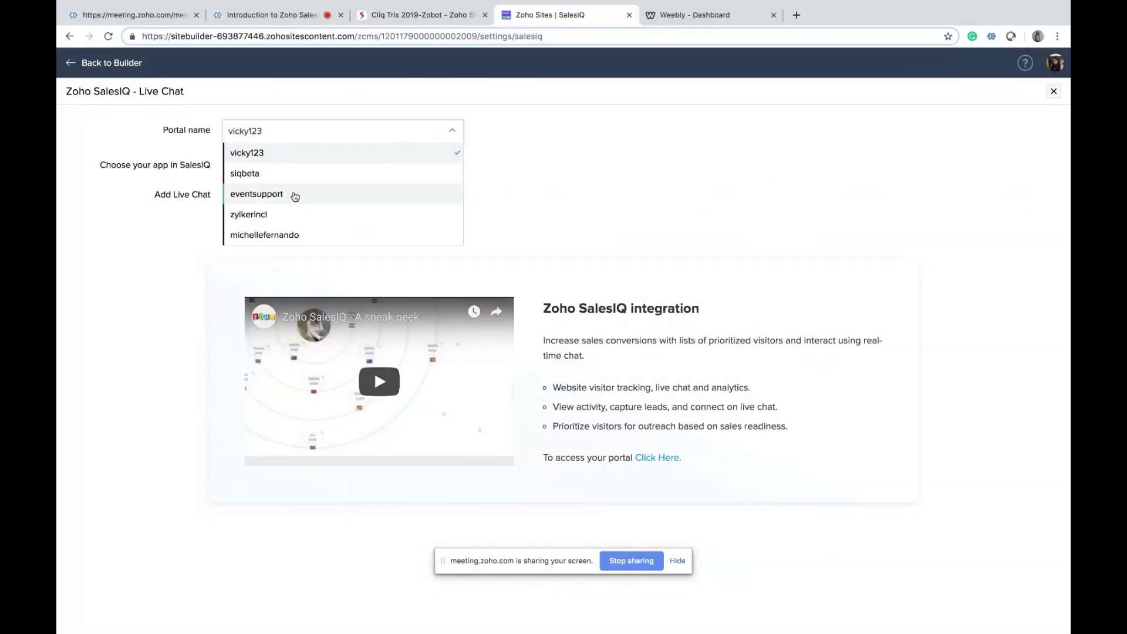
left_click(281, 212)
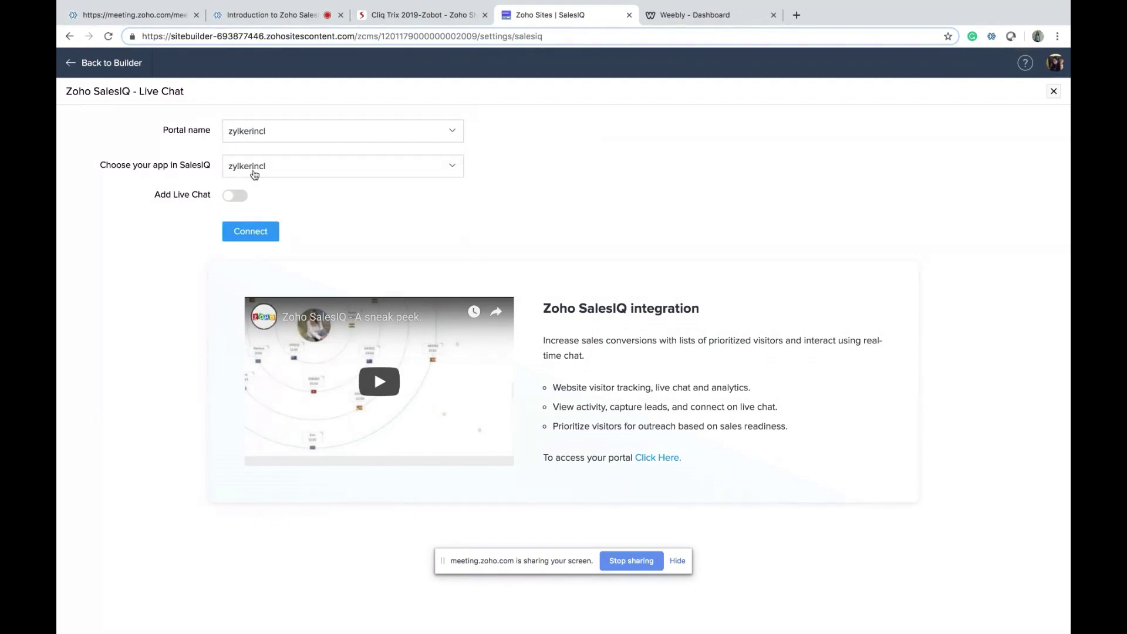
left_click(236, 197)
left_click(254, 236)
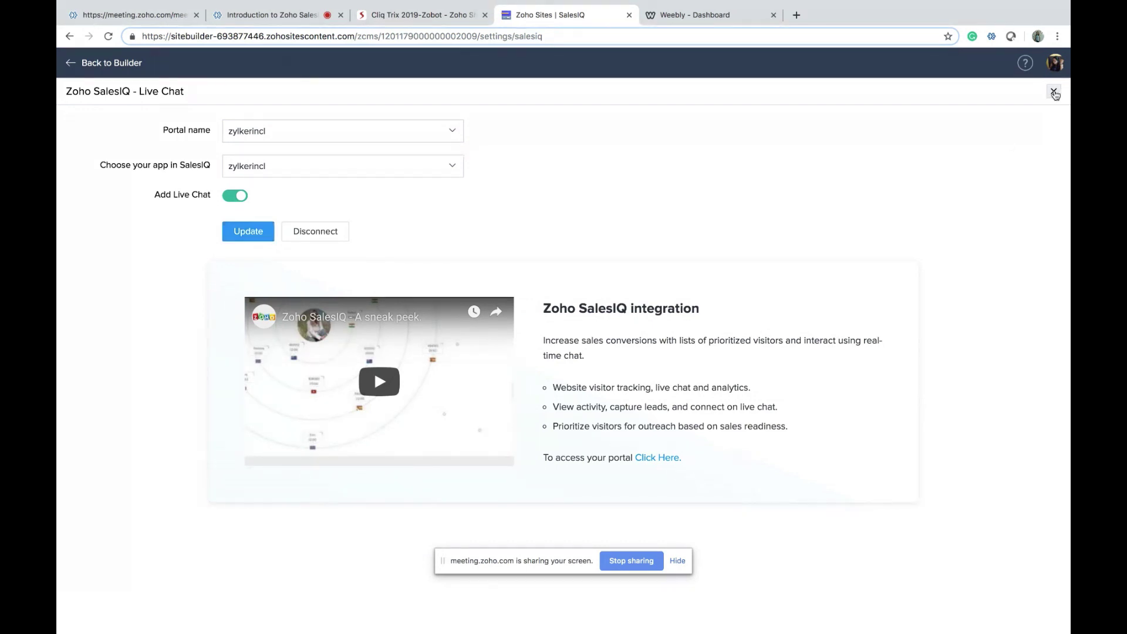
left_click(247, 230)
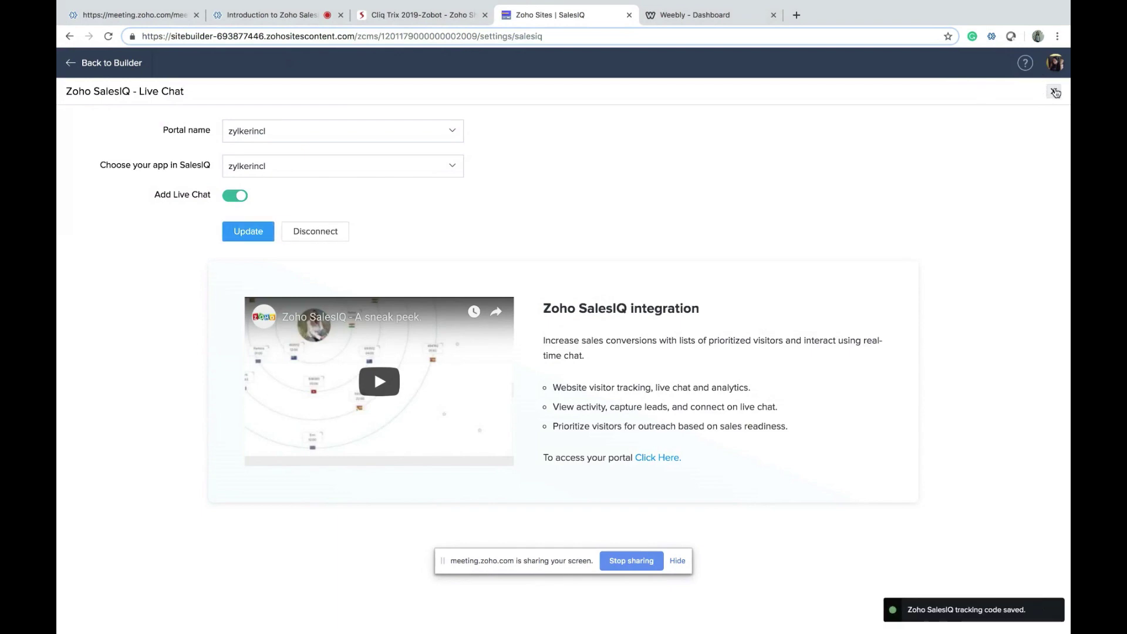
left_click(1055, 92)
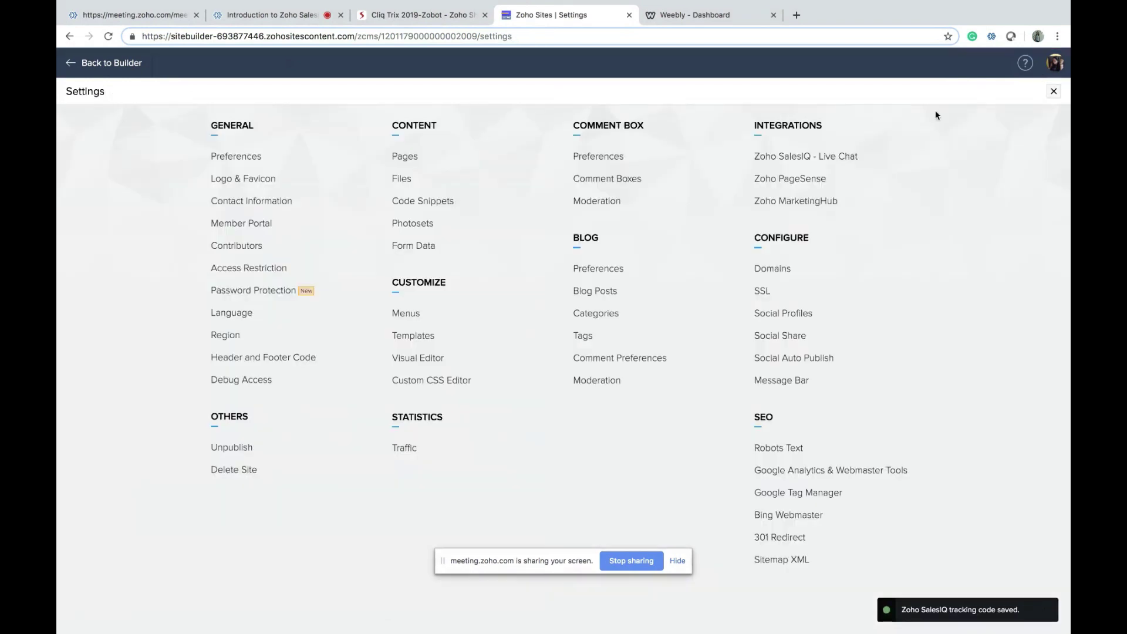
left_click(1054, 93)
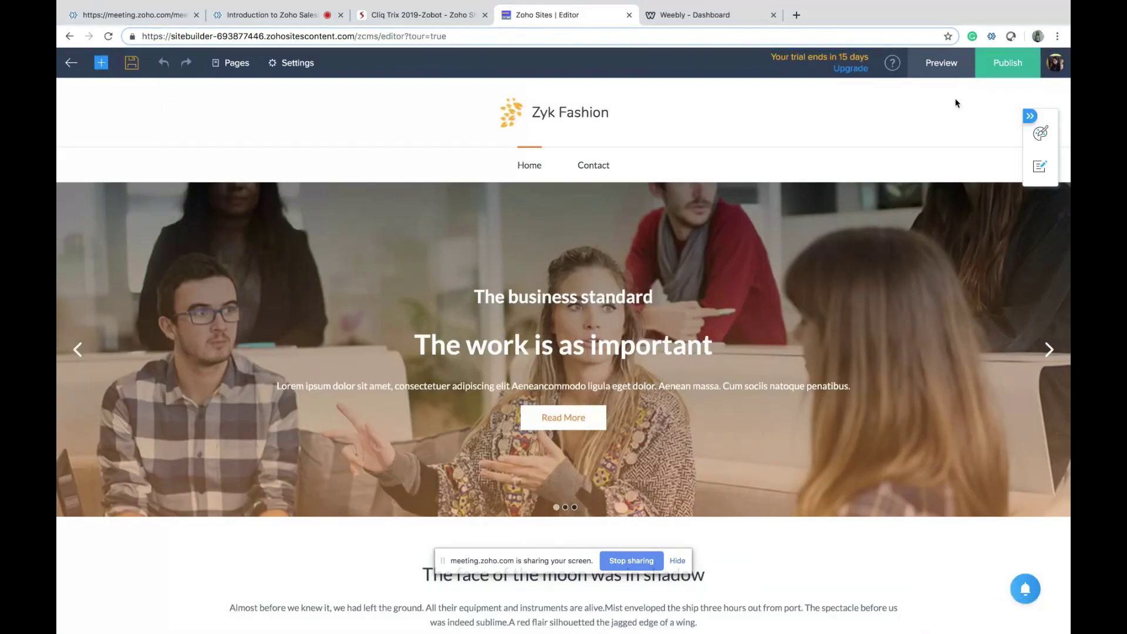
Try to publish the site under the free subdomain zykfashion.zohosites.com.
left_click(1007, 66)
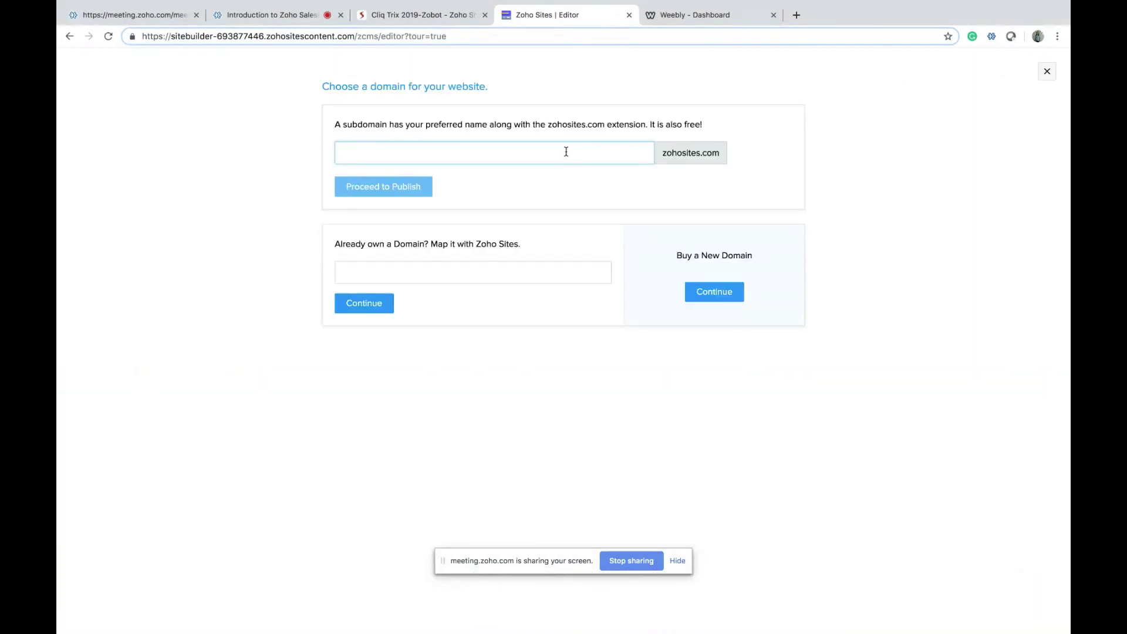
type("zykfas")
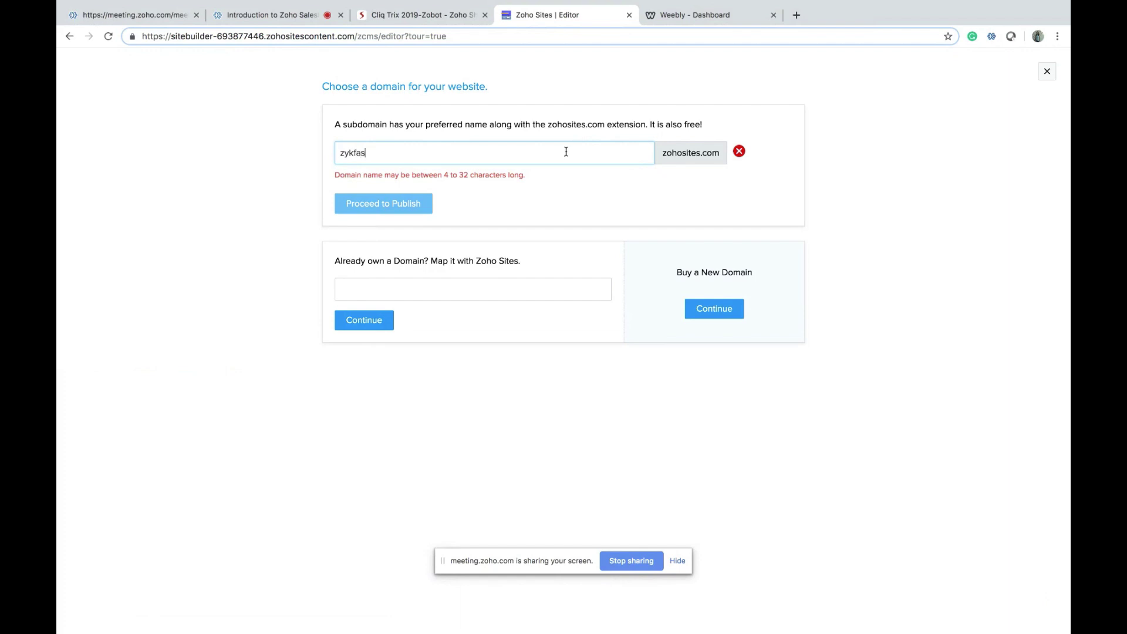
type("hion")
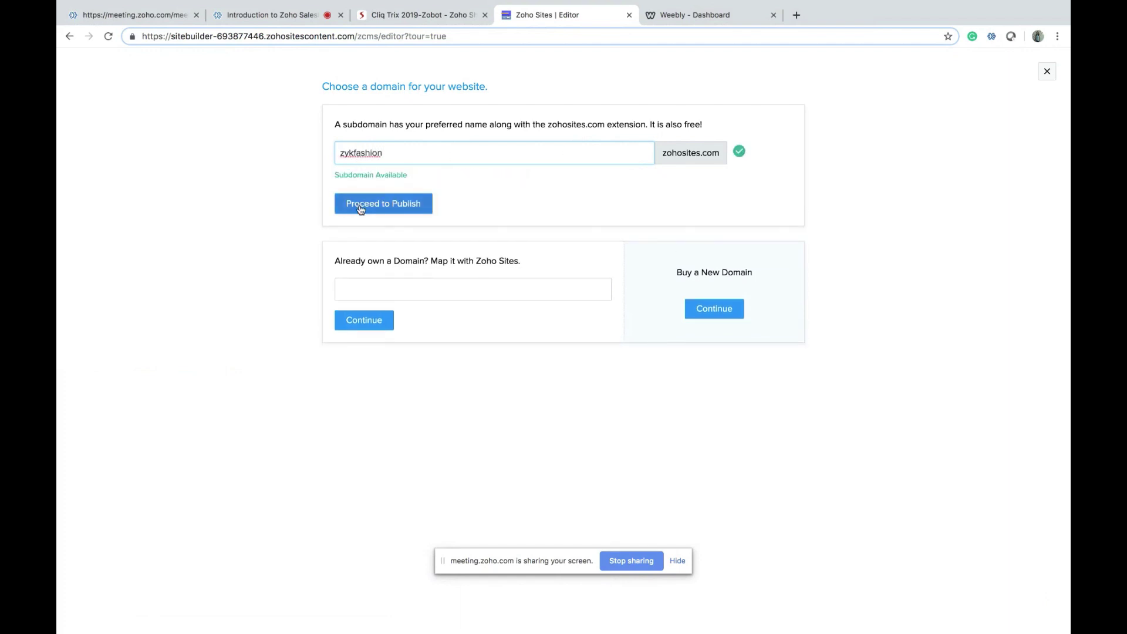
left_click(361, 204)
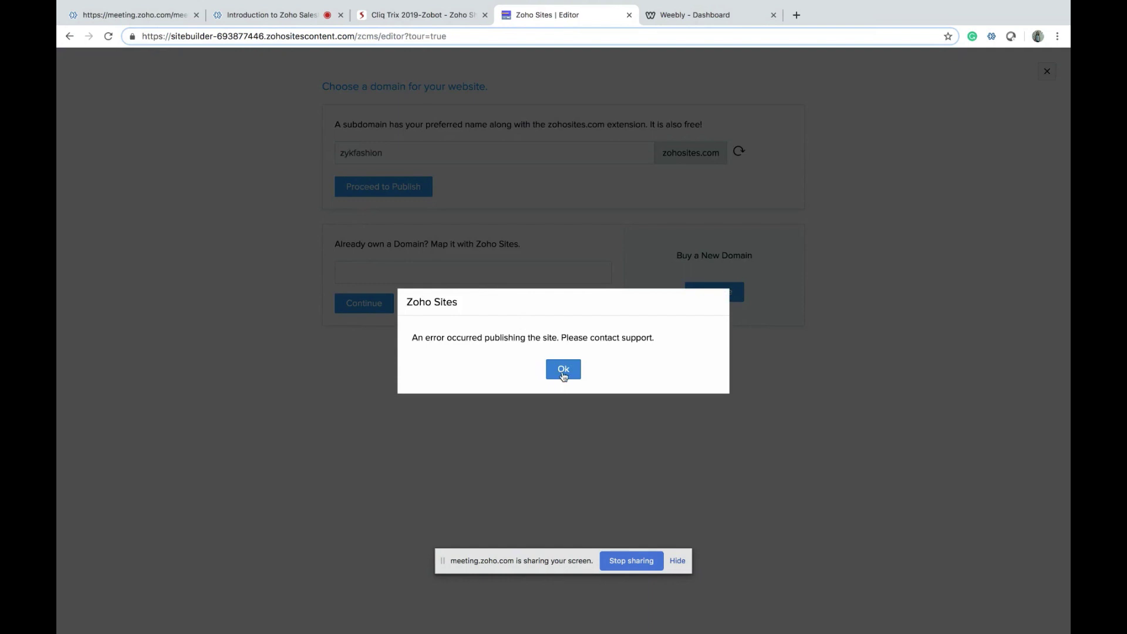
left_click(563, 371)
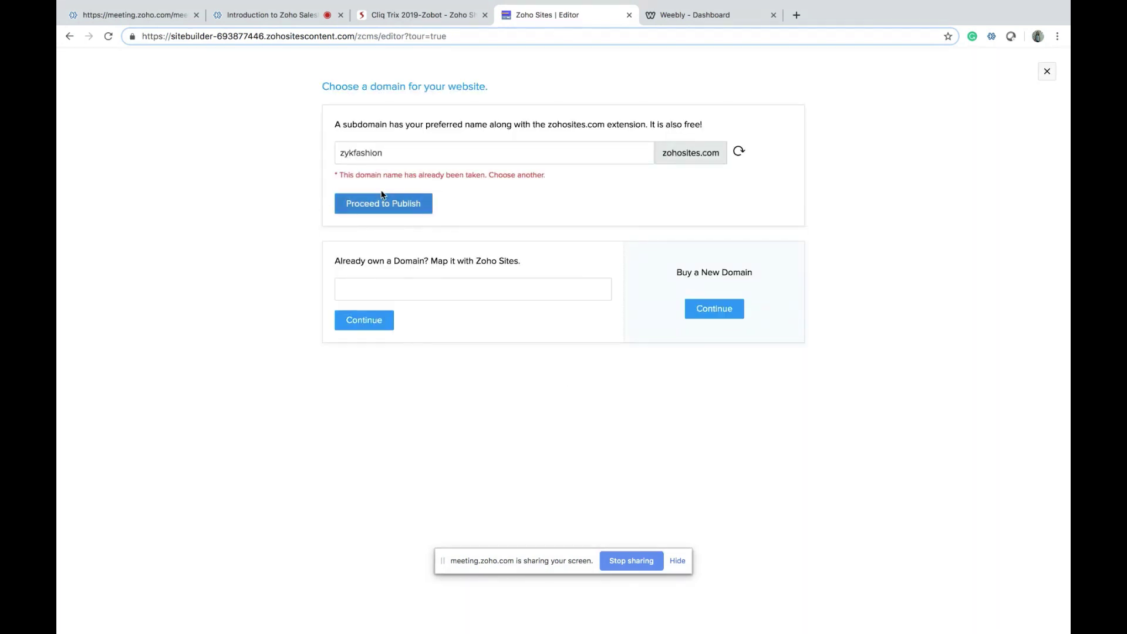
Change the subdomain to zykfashionconsult and try again to publish the site.
left_click(408, 147)
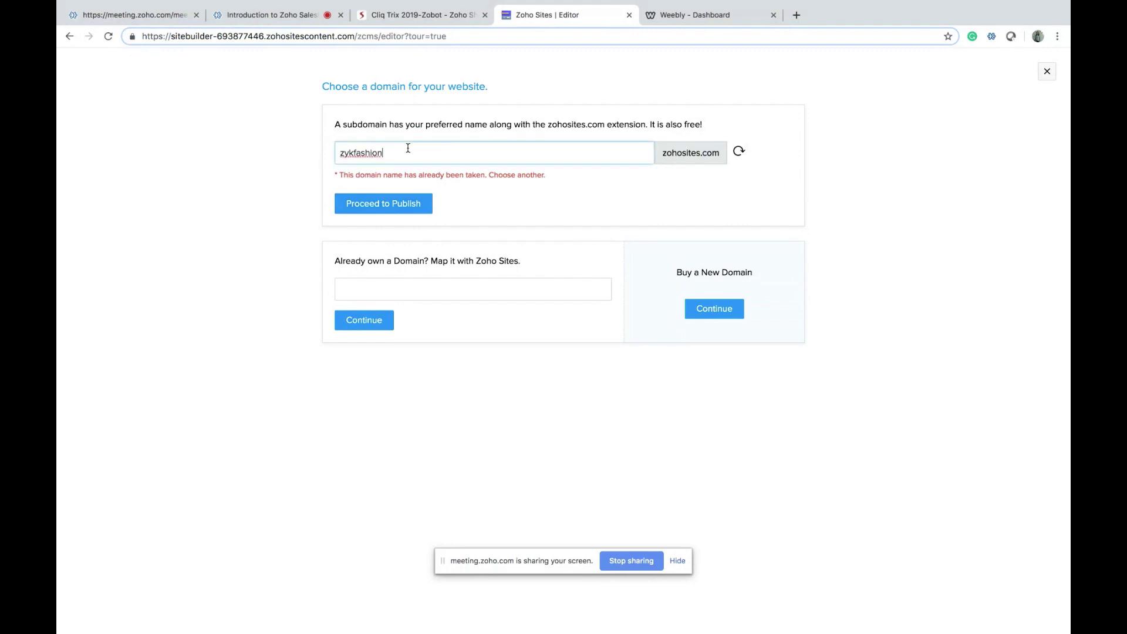
type("consu")
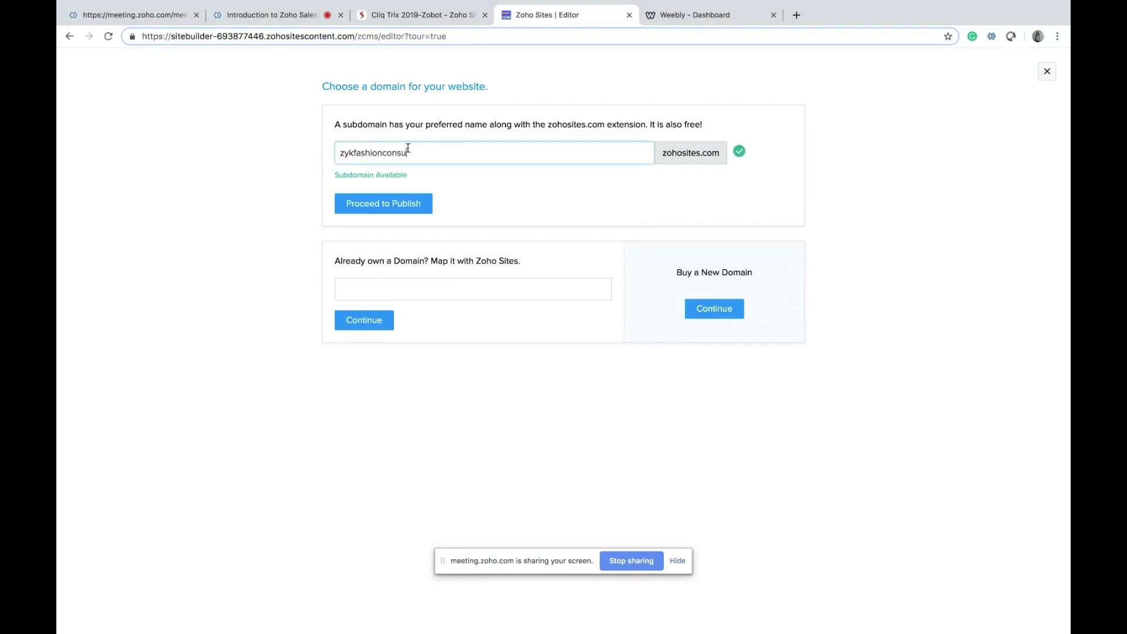
type("lt")
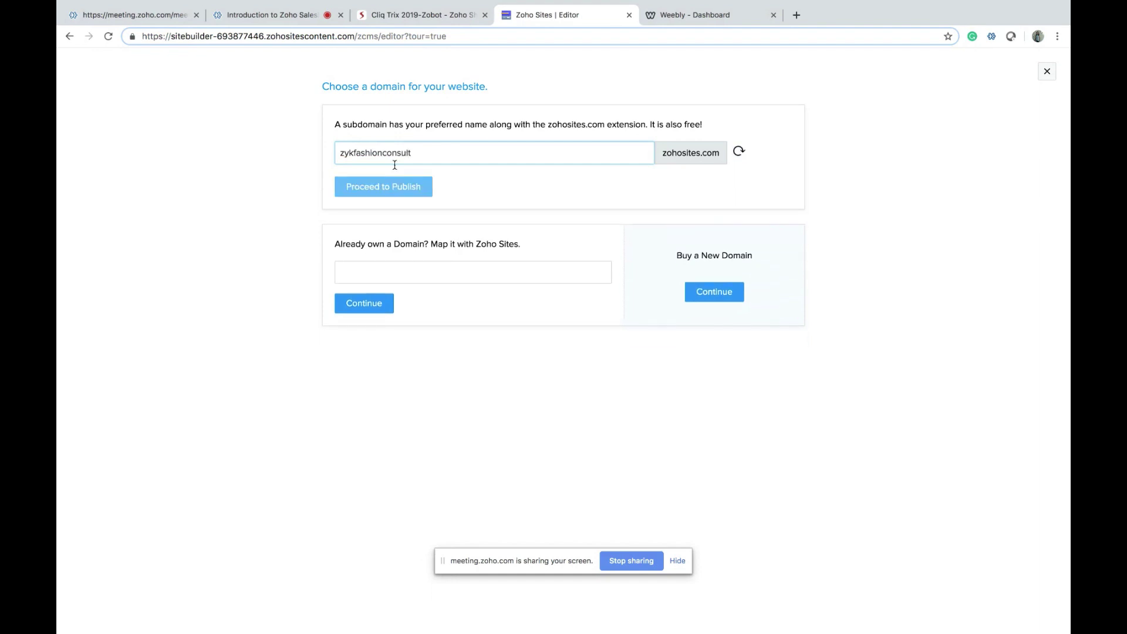
left_click(379, 208)
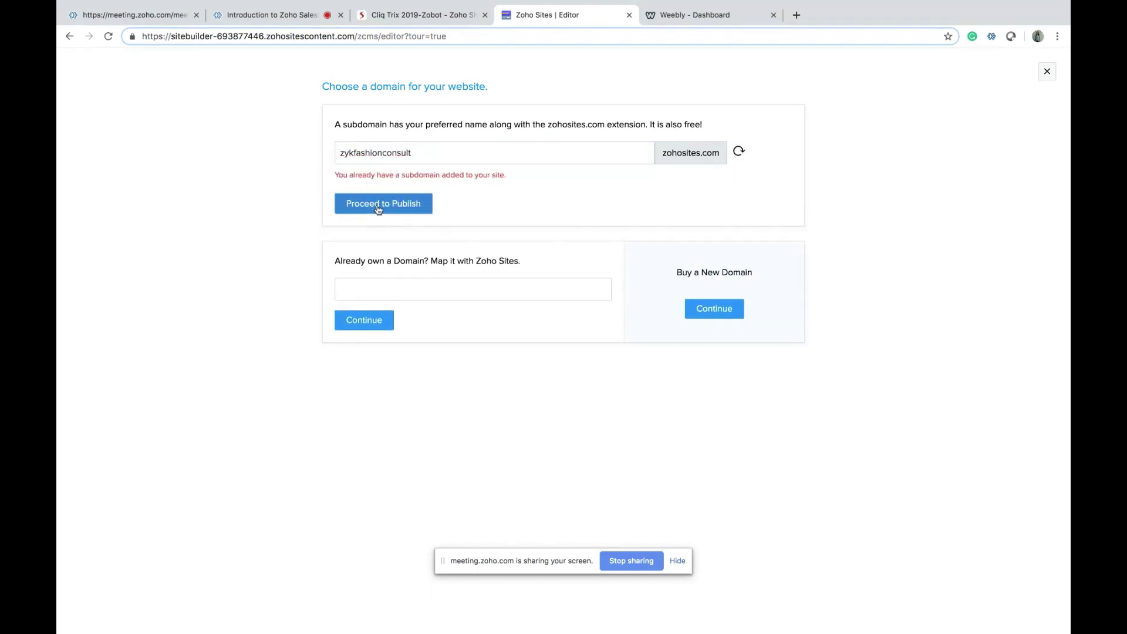
left_click(379, 209)
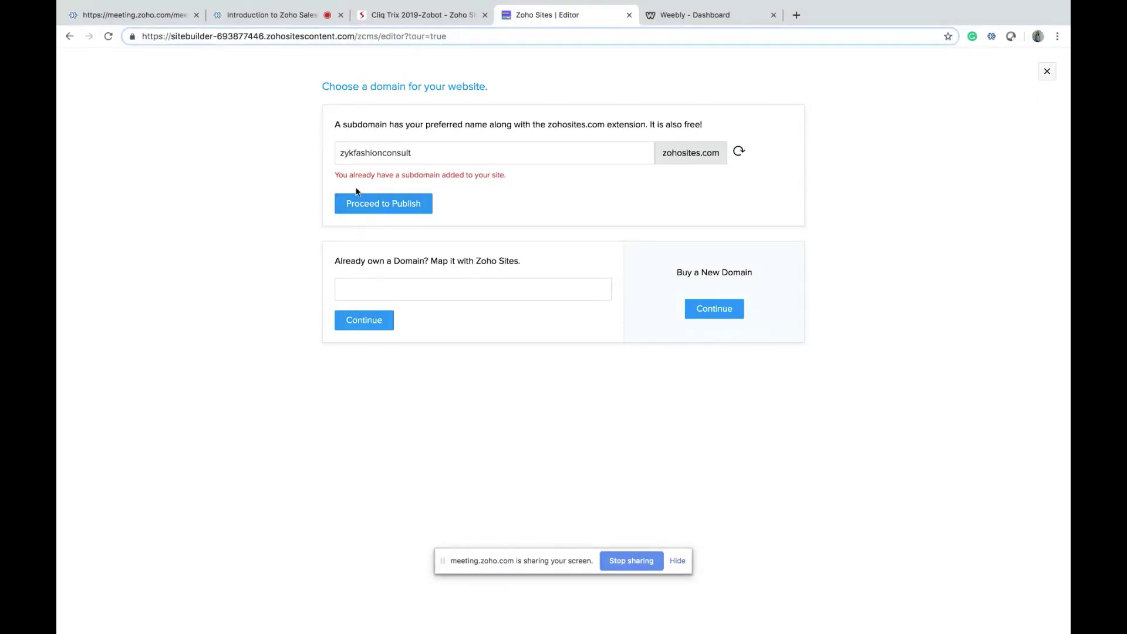
Switch to the Weebly dashboard and add a new site as a plain website without an online store.
left_click(656, 21)
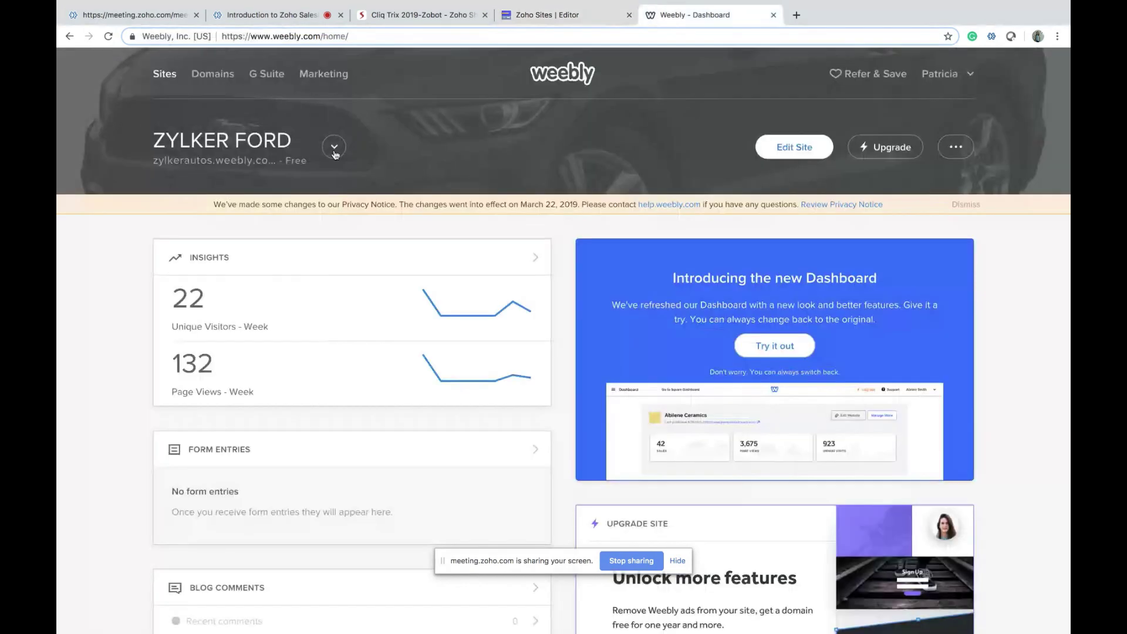
left_click(336, 151)
scroll(300, 244, "up", 3)
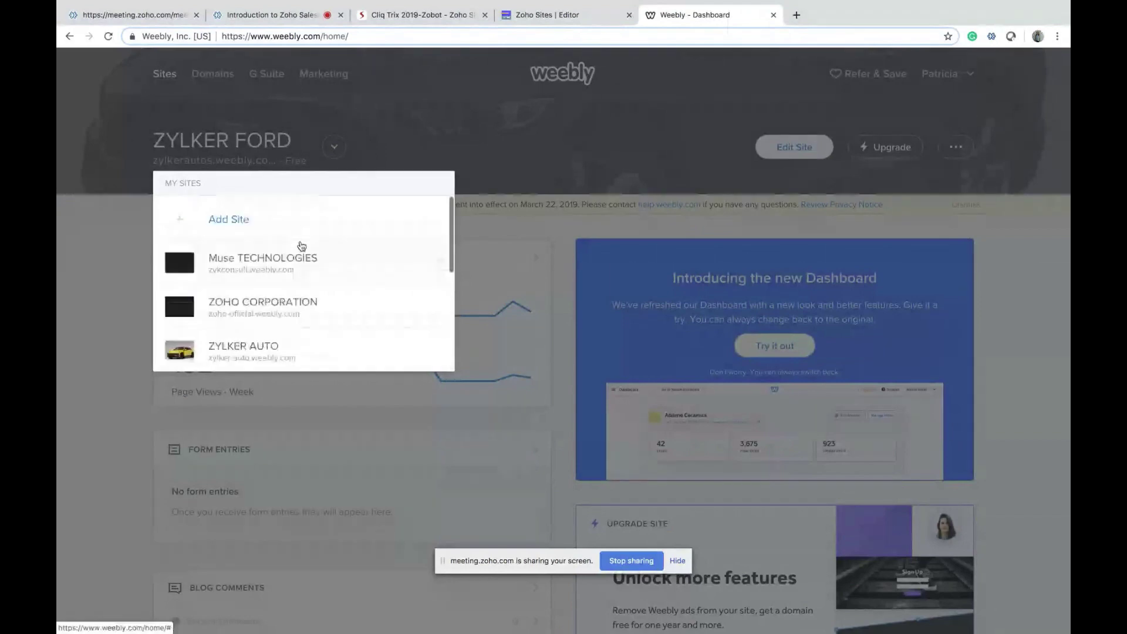
left_click(228, 220)
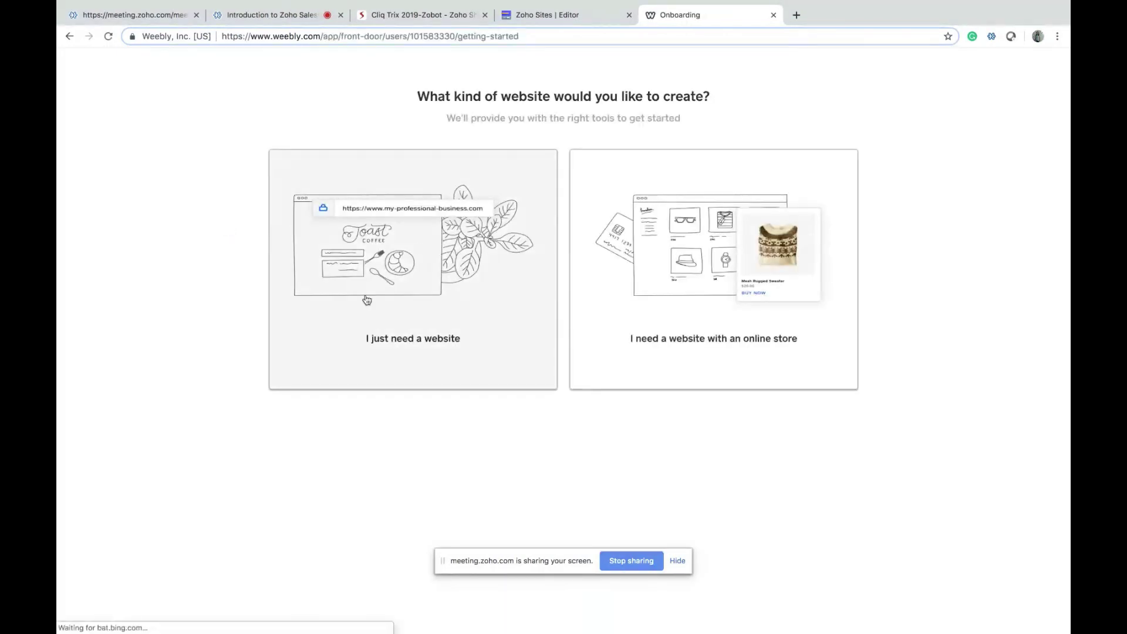
left_click(425, 272)
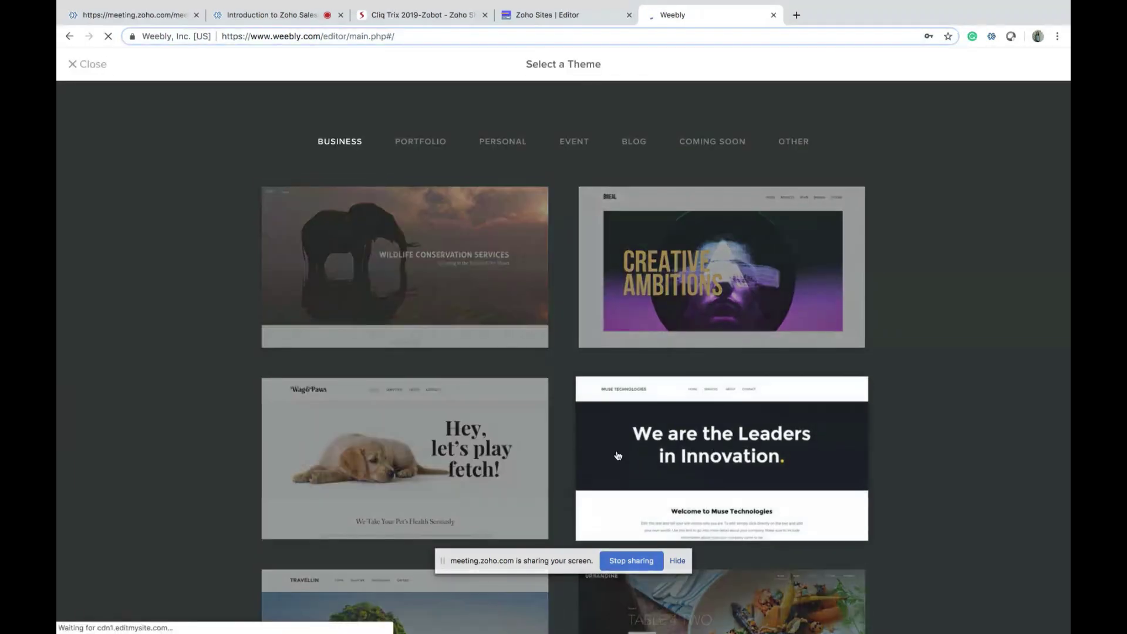
Choose the Muse Technologies business theme and start editing the site with it.
scroll(723, 350, "down", 2)
left_click(723, 350)
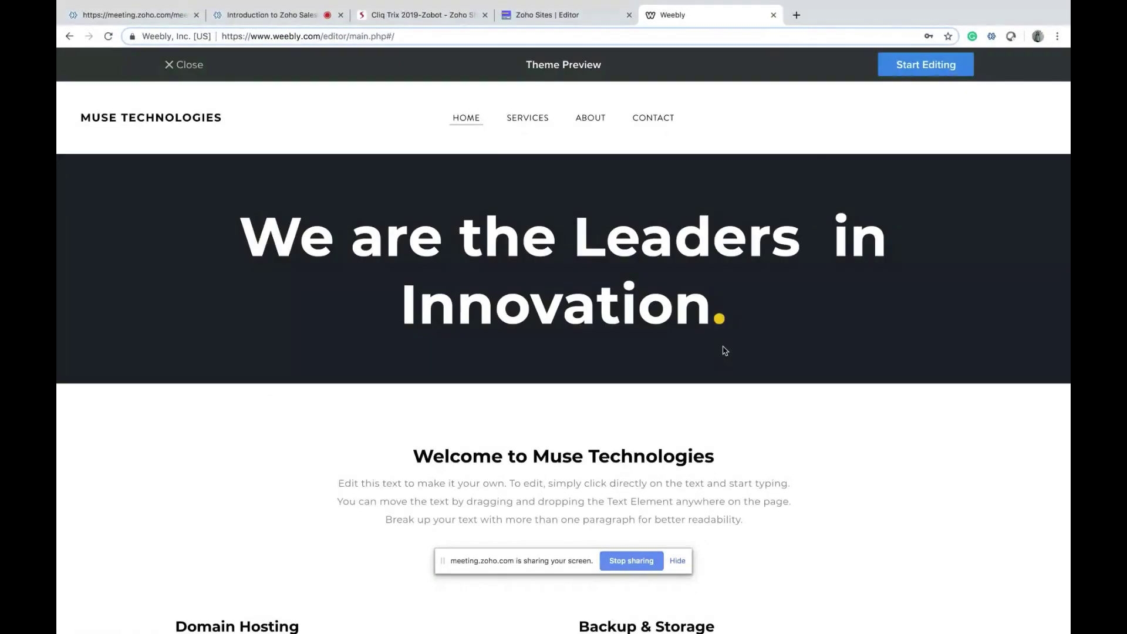
left_click(905, 67)
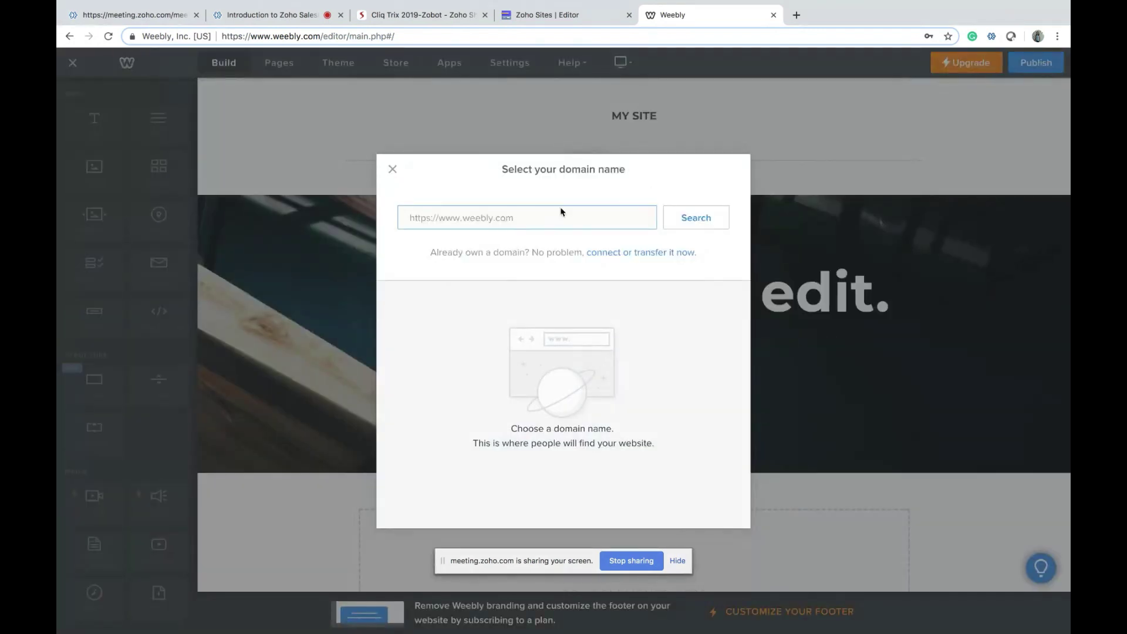
Search for the domain name zykfashionconsults and set up the free subdomain zykfashionconsults.weebly.com for the site.
type("zykfashioncons")
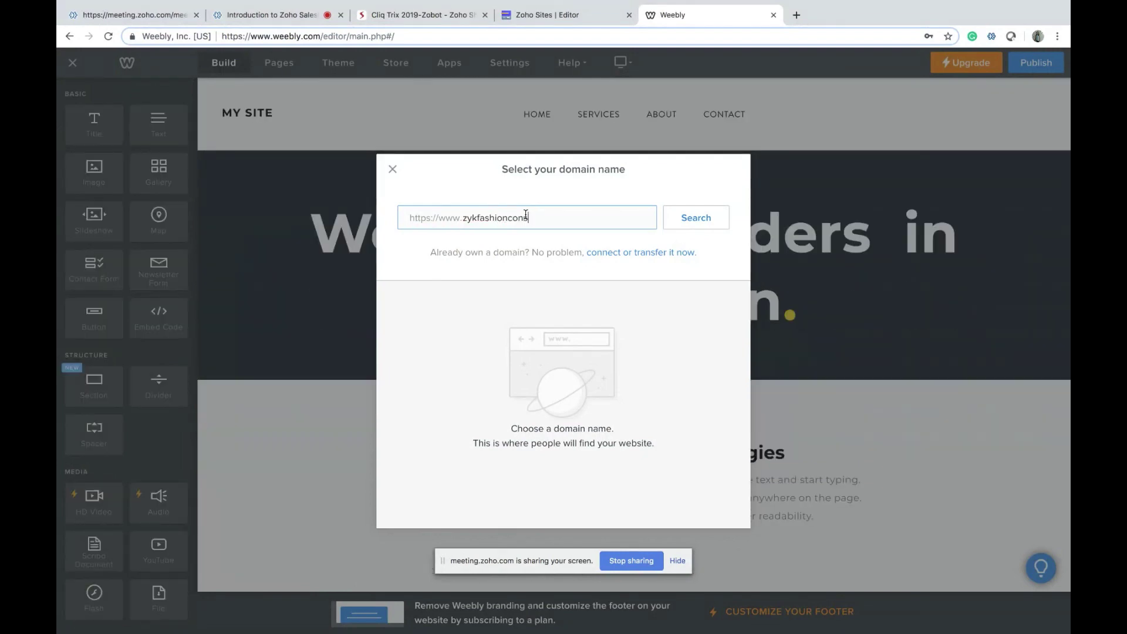
type("ults")
left_click(703, 218)
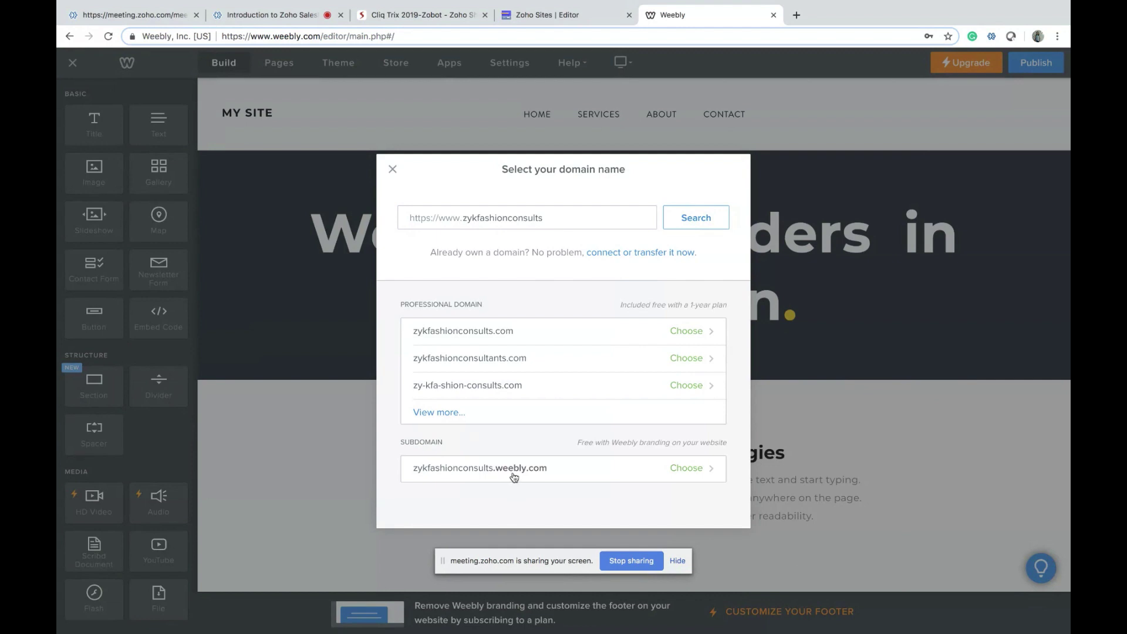
left_click(675, 473)
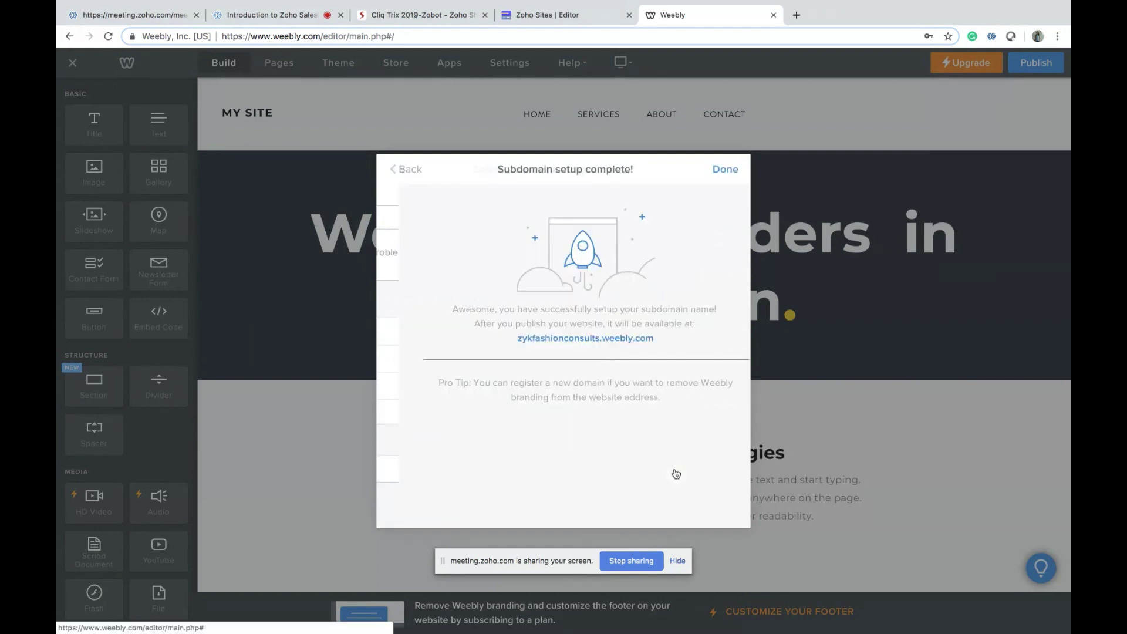
left_click(724, 171)
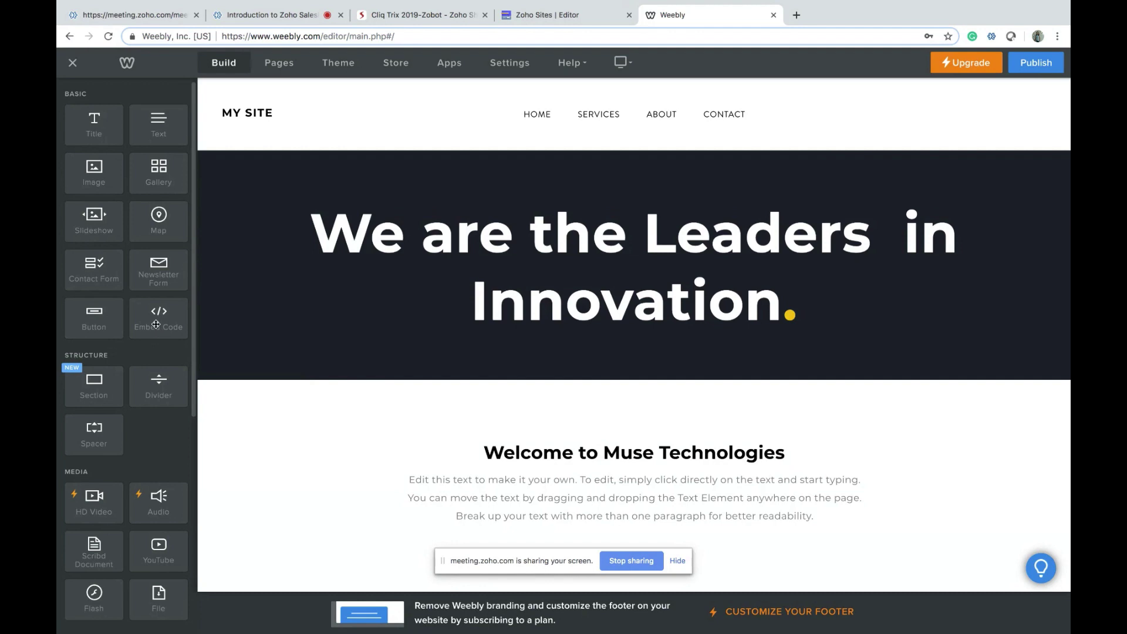
Add an Embed Code element beside the welcome paragraph on the home page and open its custom HTML for editing.
mouse_move(157, 325)
left_mouse_down()
mouse_move(644, 453)
mouse_move(757, 452)
mouse_move(863, 496)
mouse_move(846, 511)
left_mouse_up()
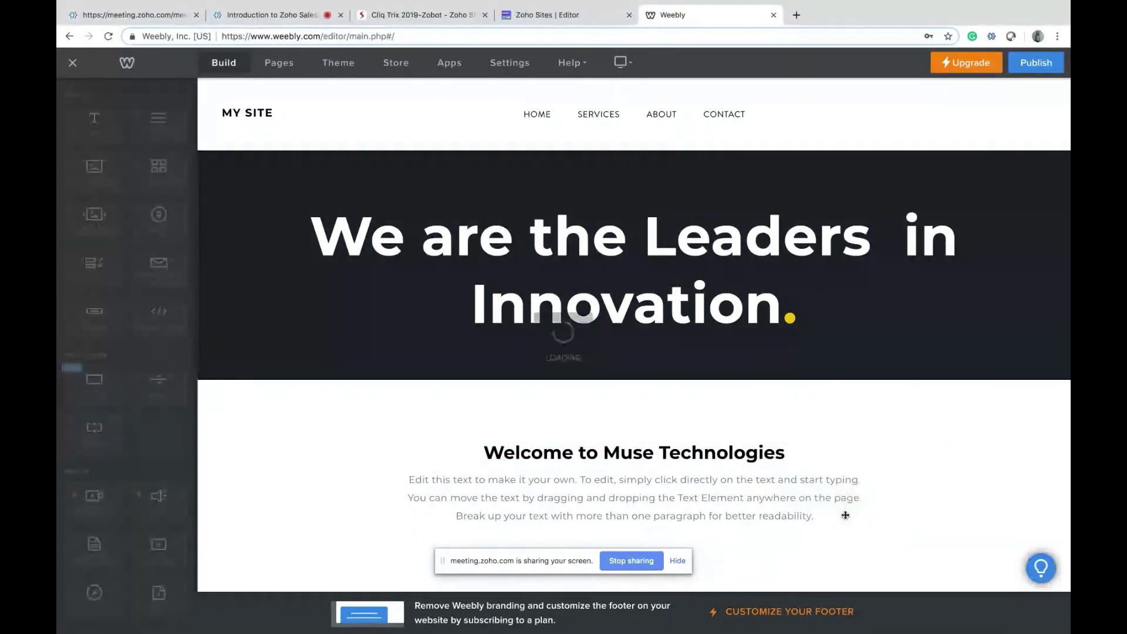
scroll(745, 458, "down", 2)
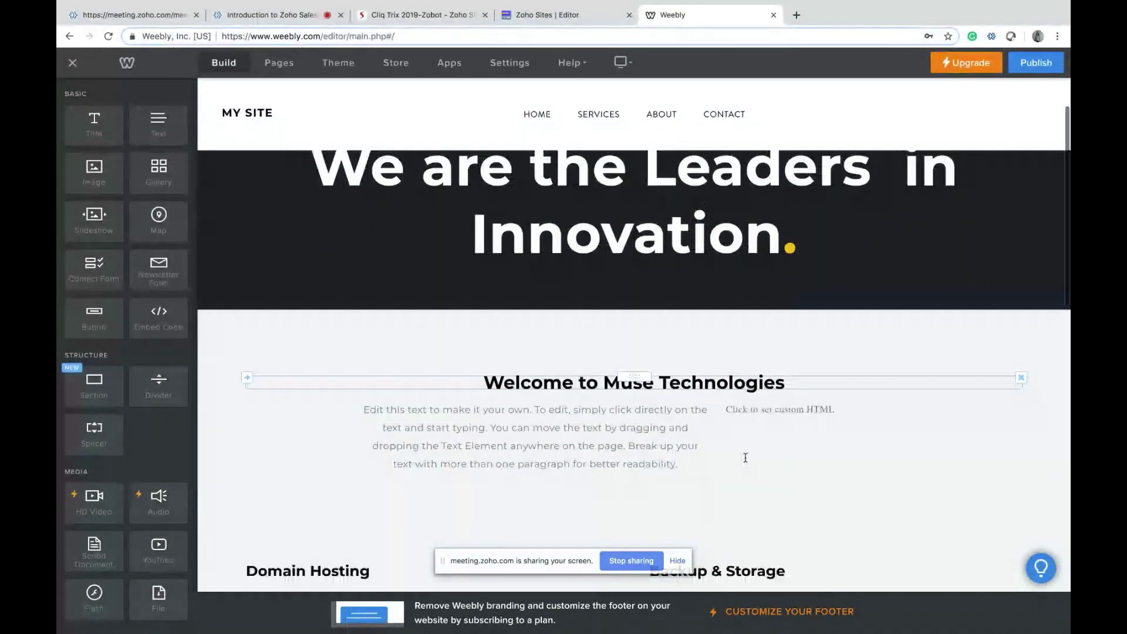
left_click(768, 398)
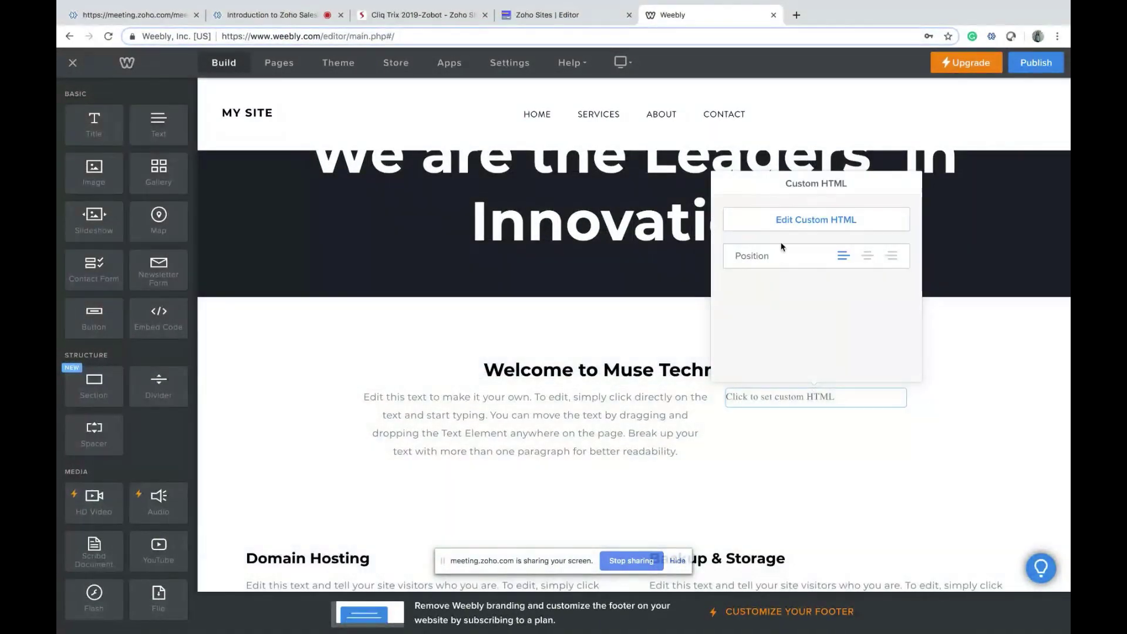
left_click(783, 221)
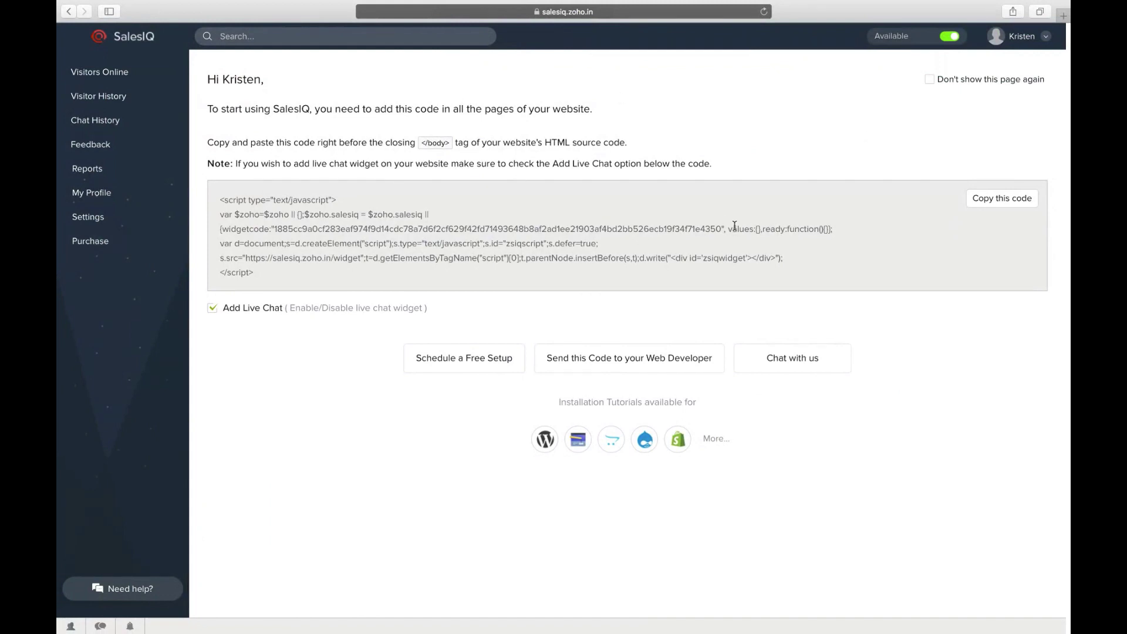
Copy the live chat code from SalesIQ and paste it into the Weebly page's custom HTML element in place of the placeholder.
left_click(991, 203)
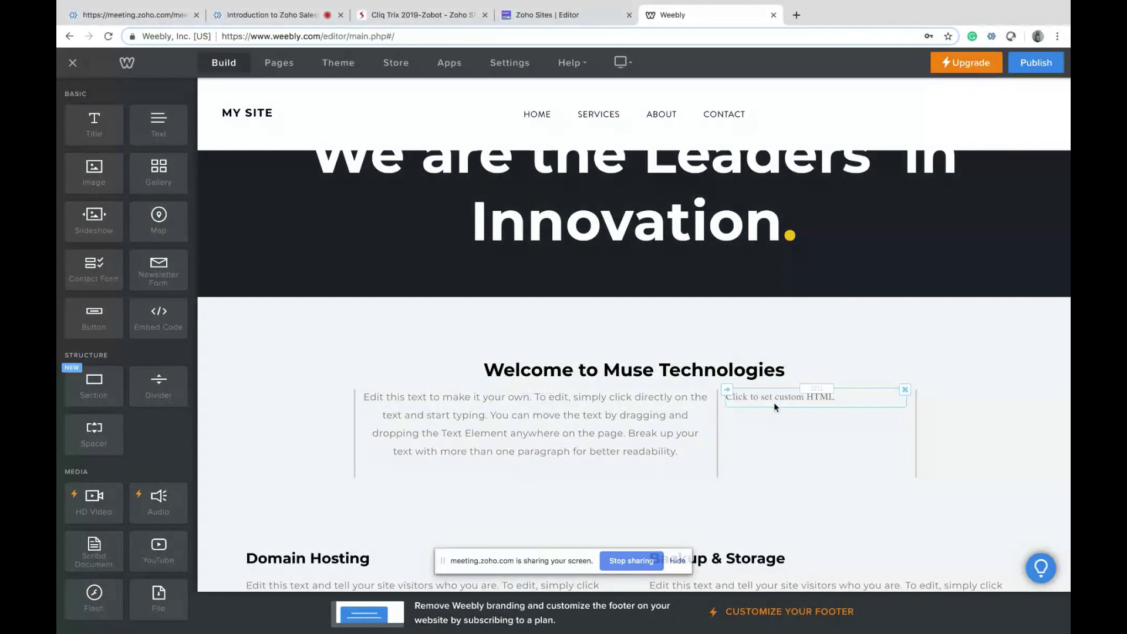
left_click(802, 404)
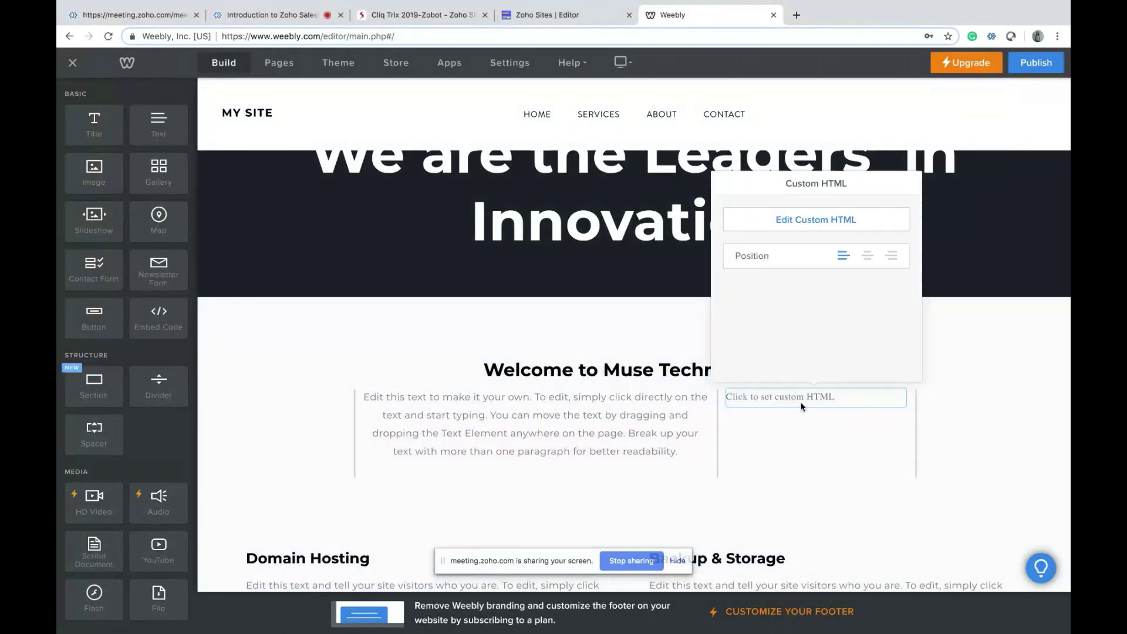
left_click(790, 229)
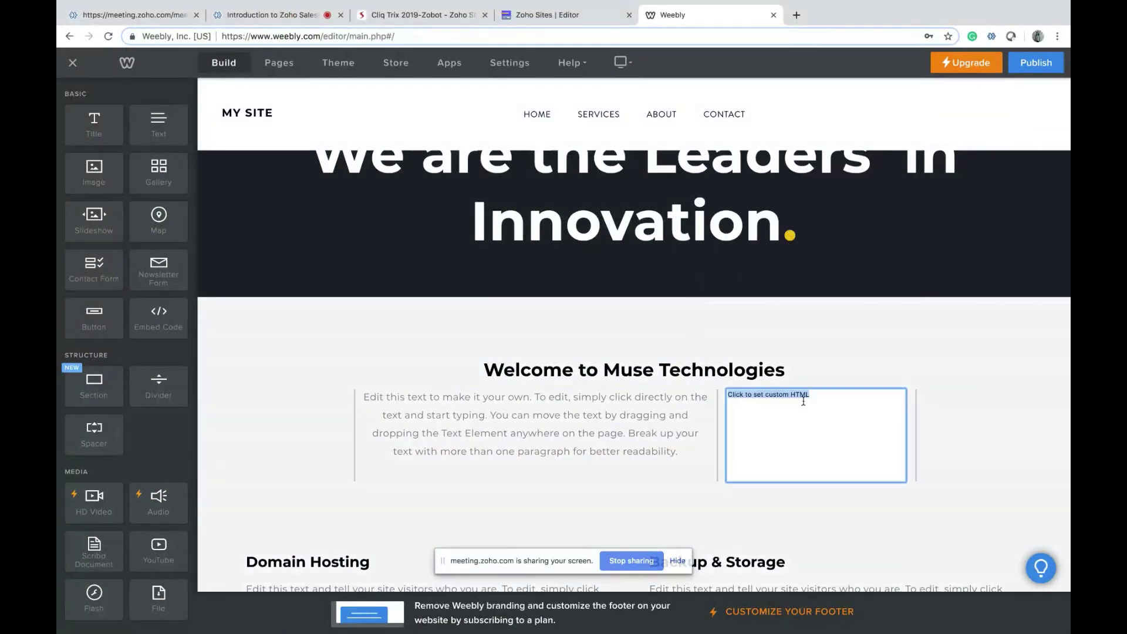
key("super+v")
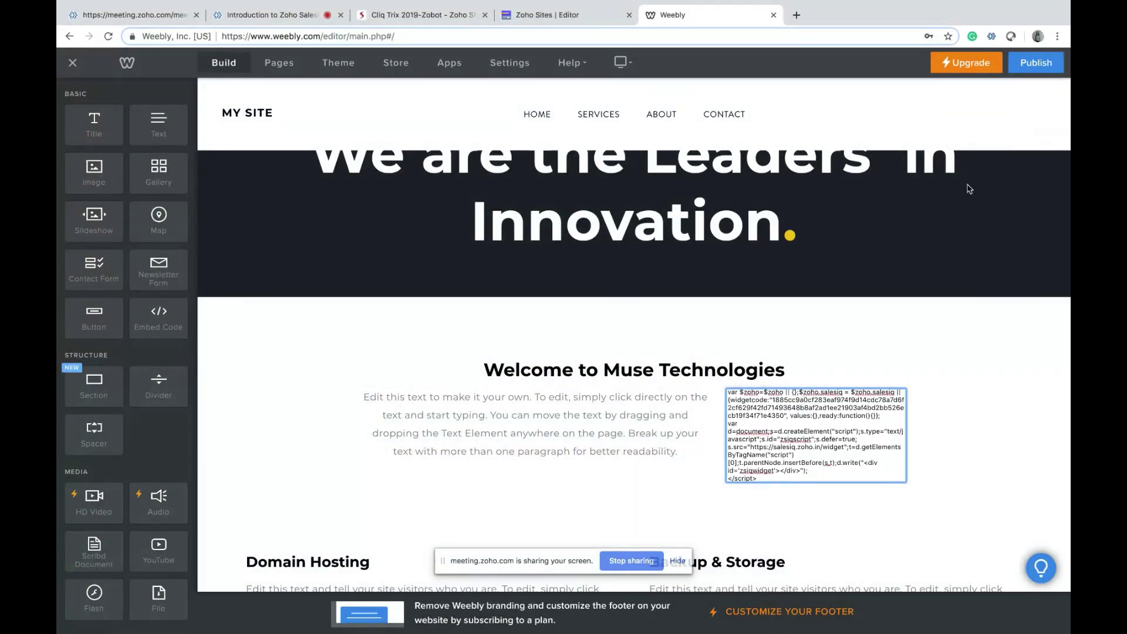
Publish the Weebly site and open the live page at zykfashionconsults.weebly.com.
left_click(1025, 63)
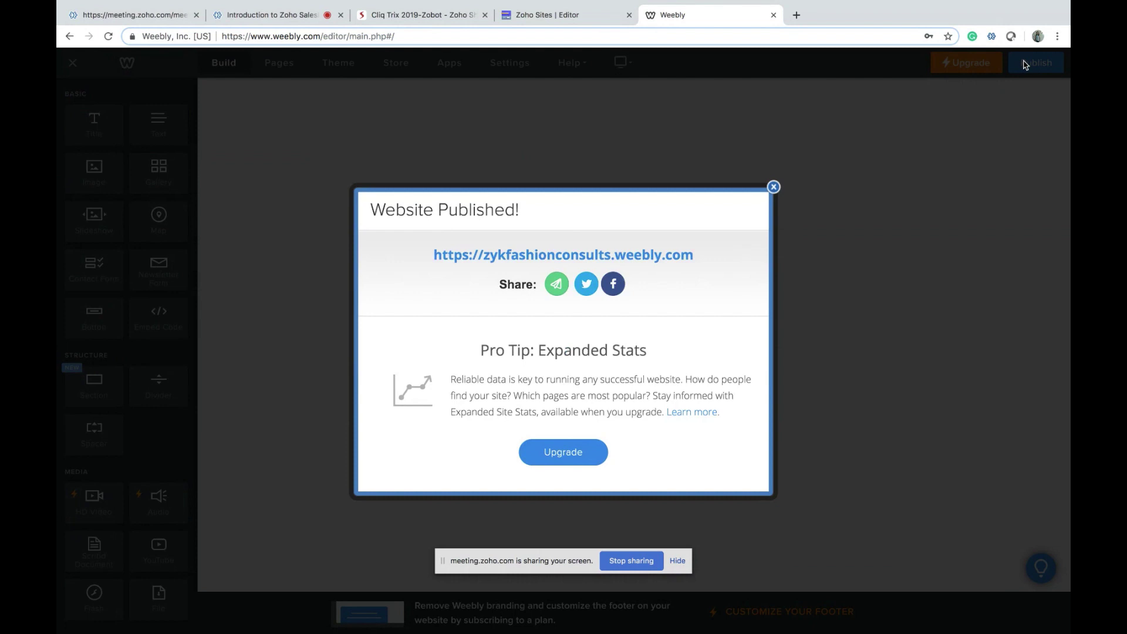
left_click(628, 258)
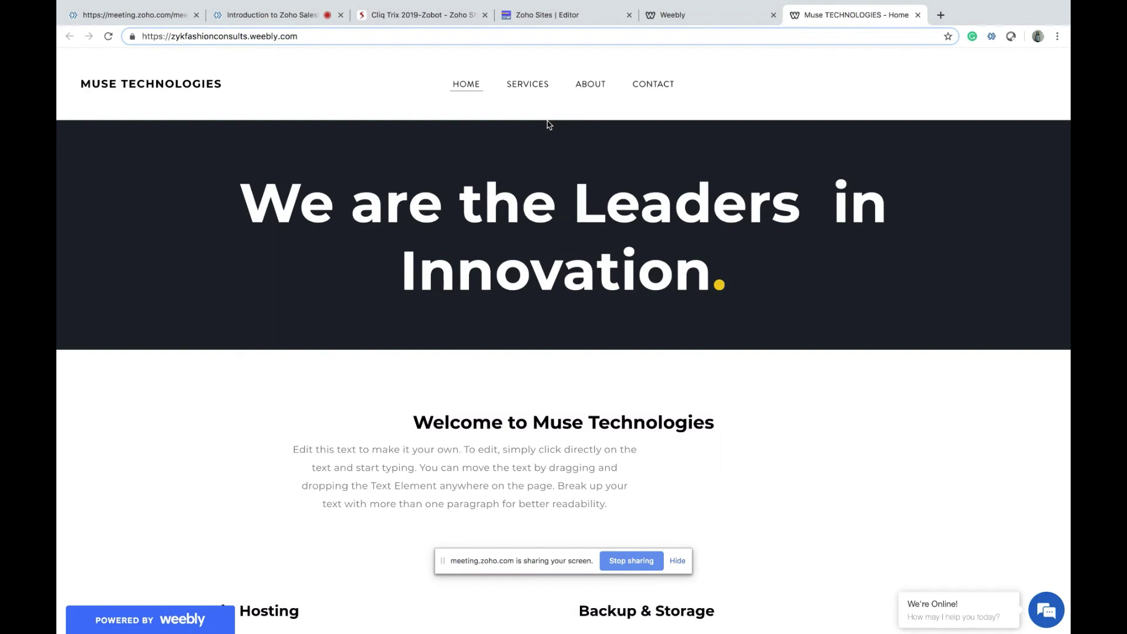
Switch to the Cliq Trix 2019-Zobot presentation in Zoho Show, play it, and advance to the slide titled The Zobot.
left_click(397, 24)
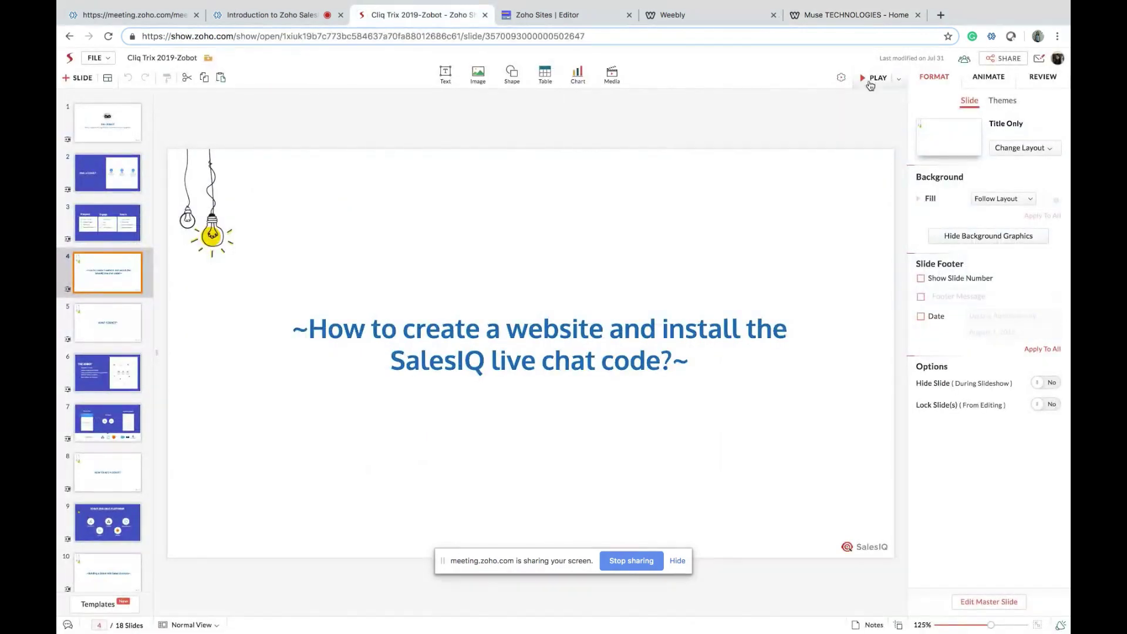
left_click(870, 84)
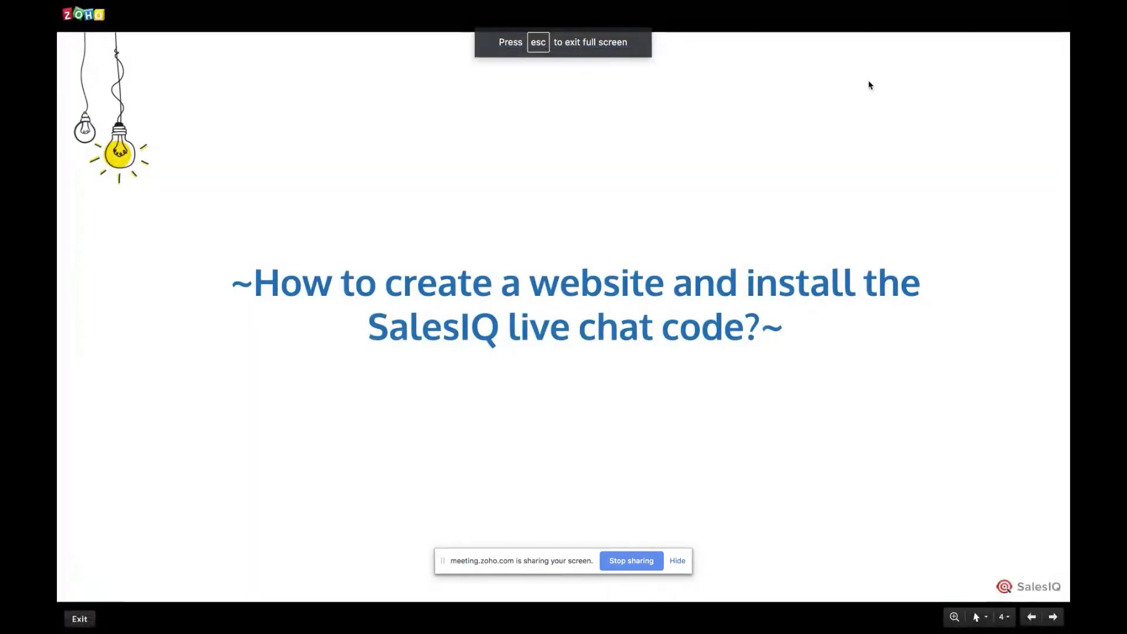
key("Right")
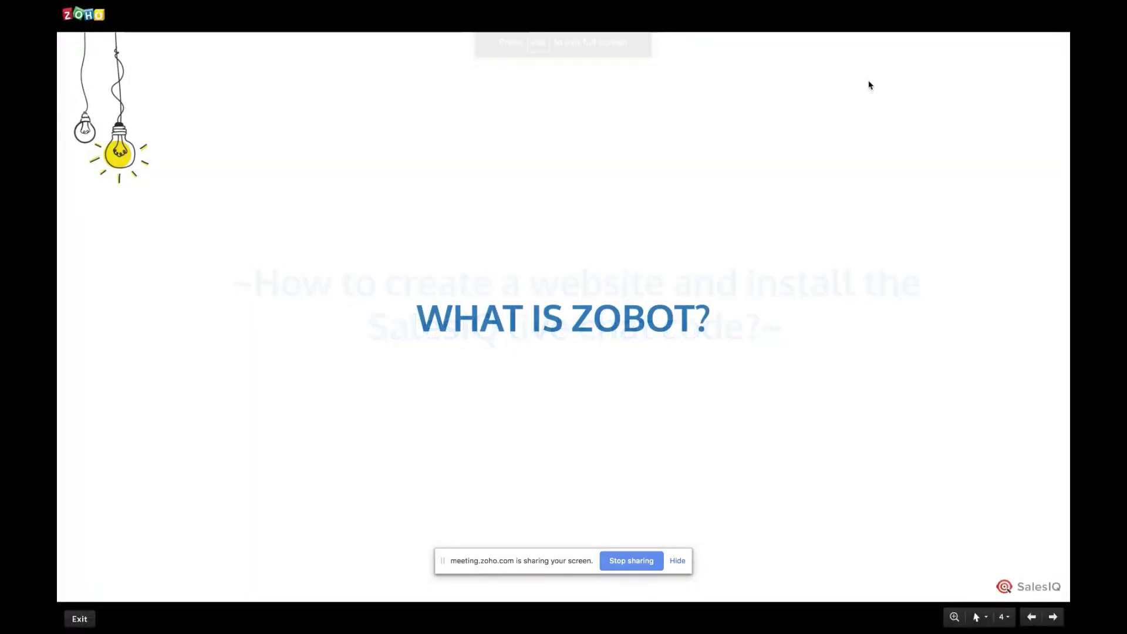
key("Right")
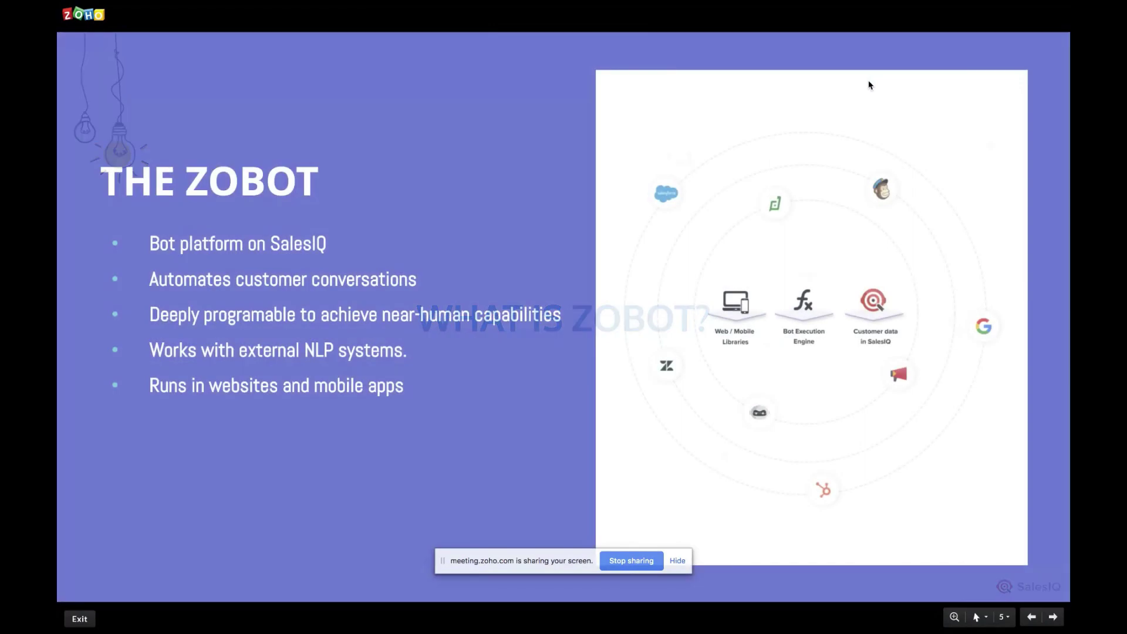
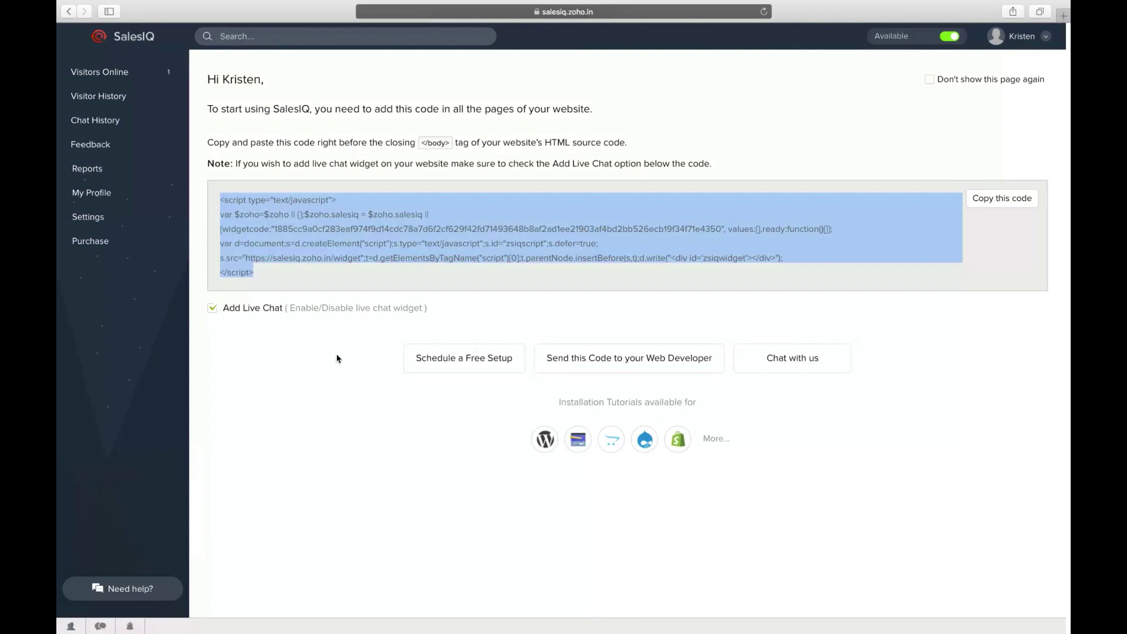
Switch to SalesIQ and start adding a new bot in the Zobot settings.
left_click(338, 377)
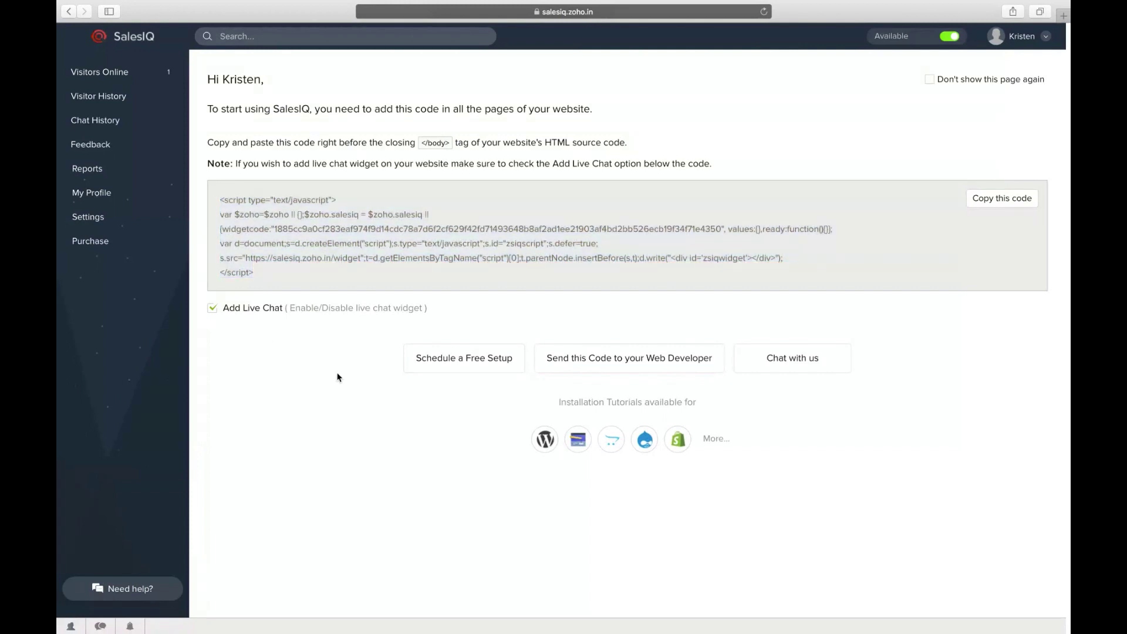
left_click(97, 225)
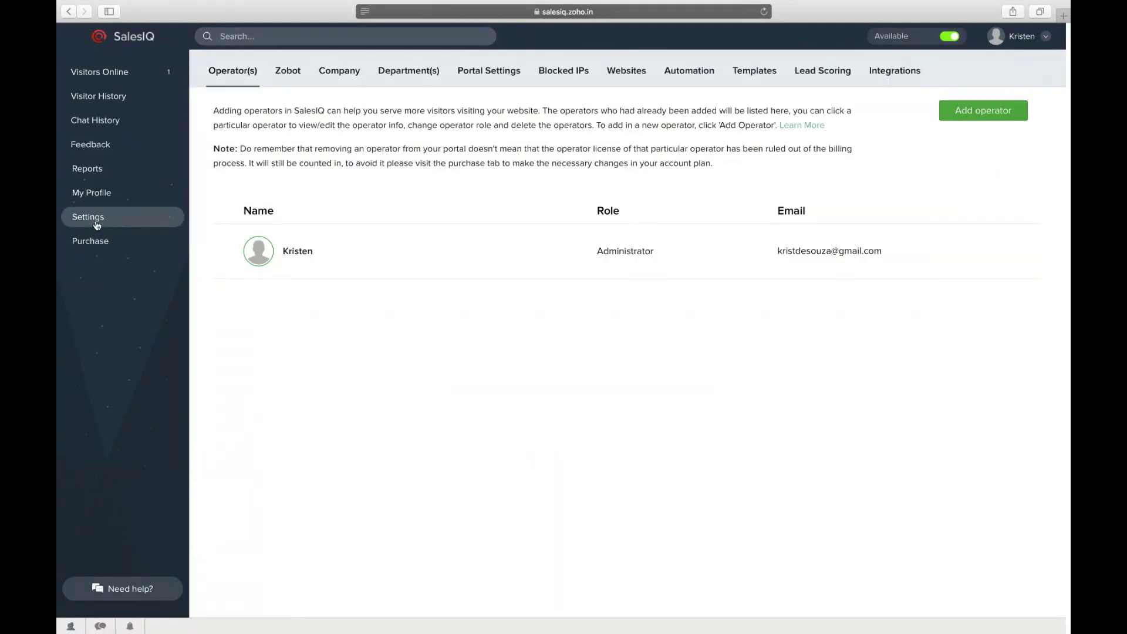
left_click(288, 71)
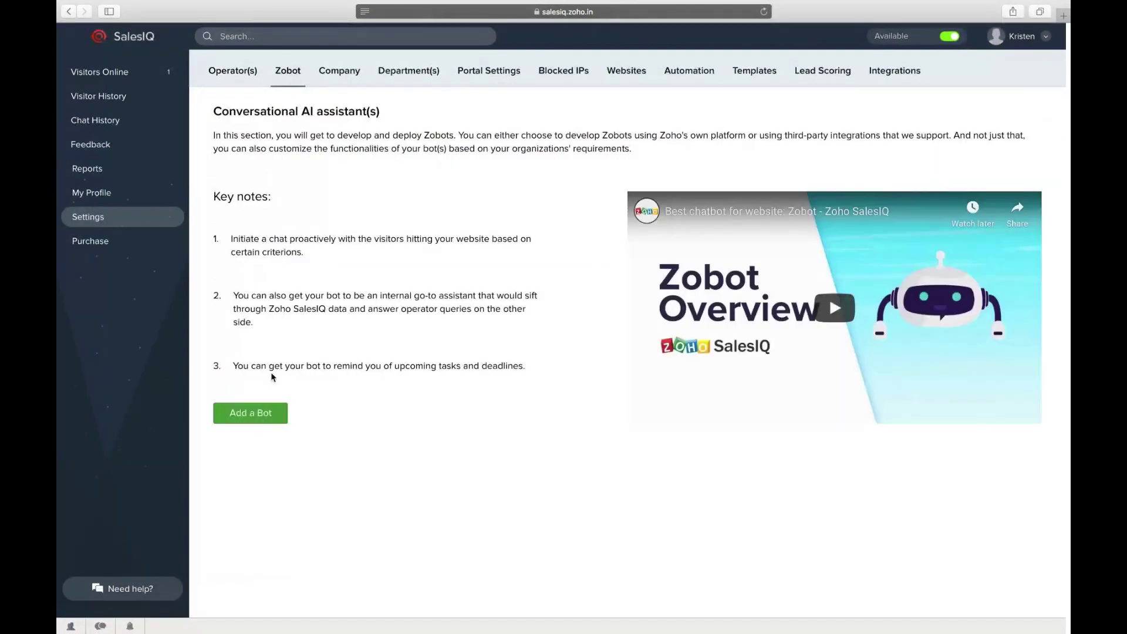
left_click(249, 415)
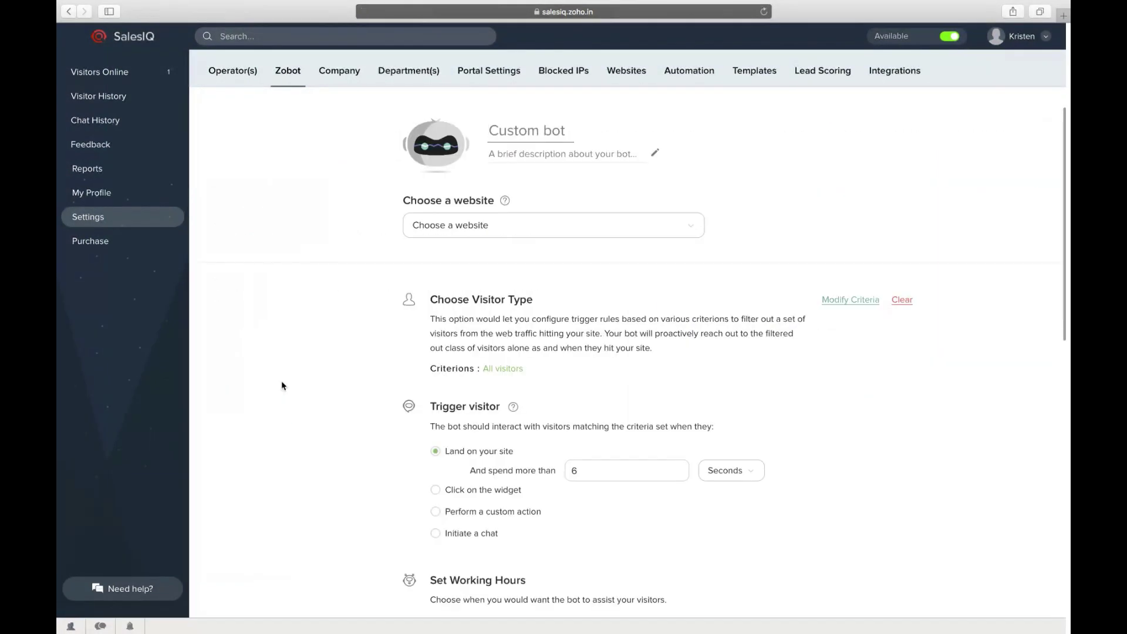
Name the bot Zack and give it the description "Your go-to website assistant".
left_click(531, 129)
type("Z")
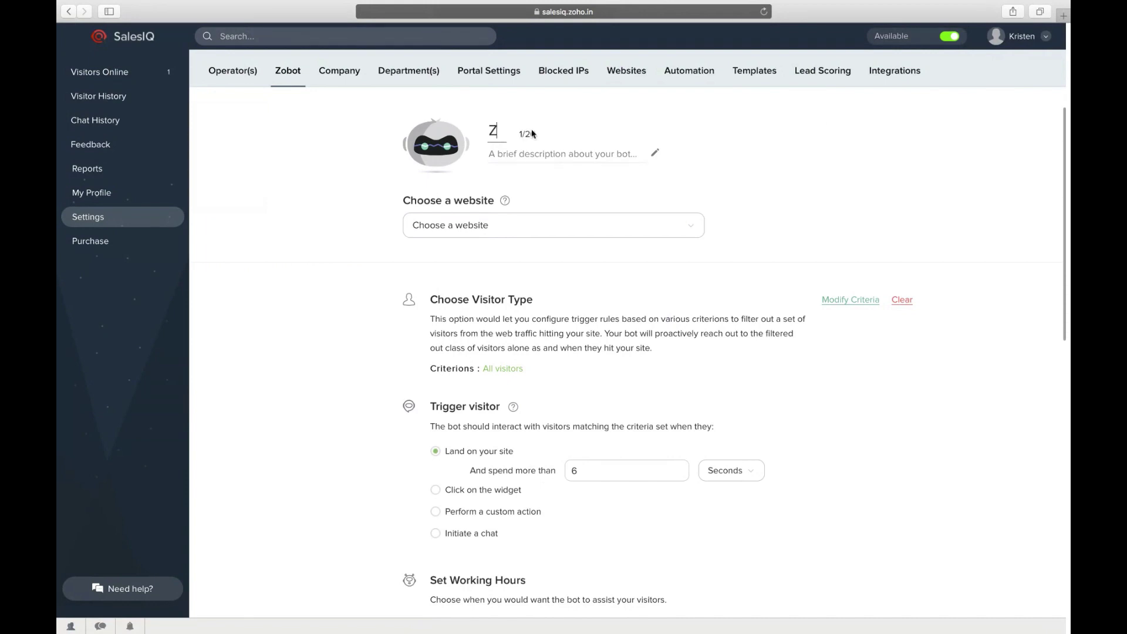
type("ack")
left_click(559, 148)
type("Yo")
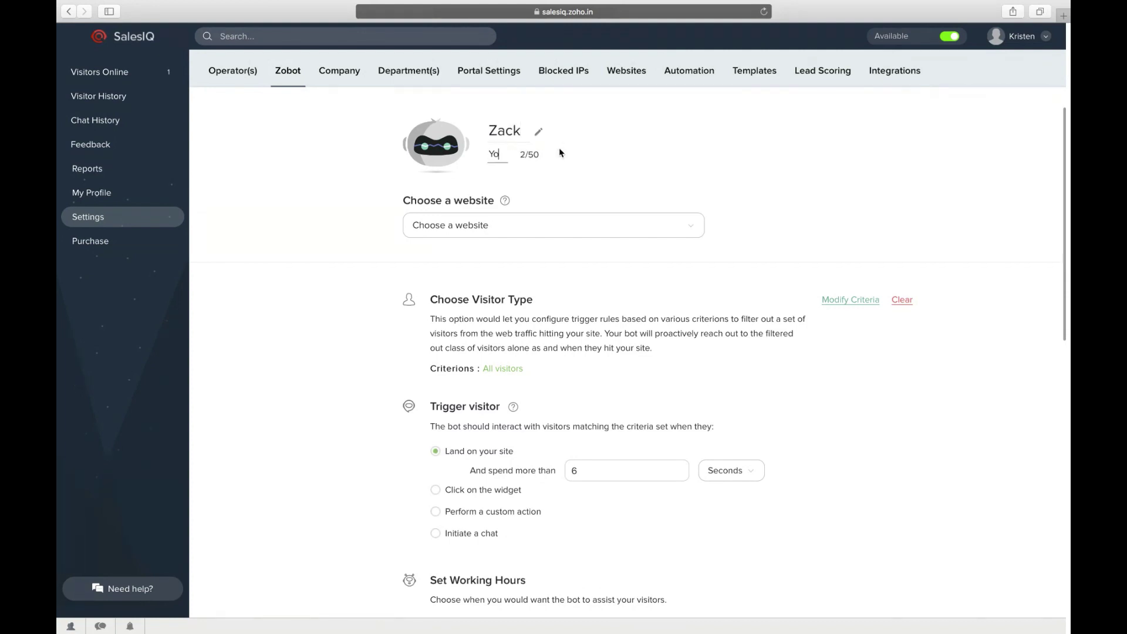
type("ur go-to website assistant")
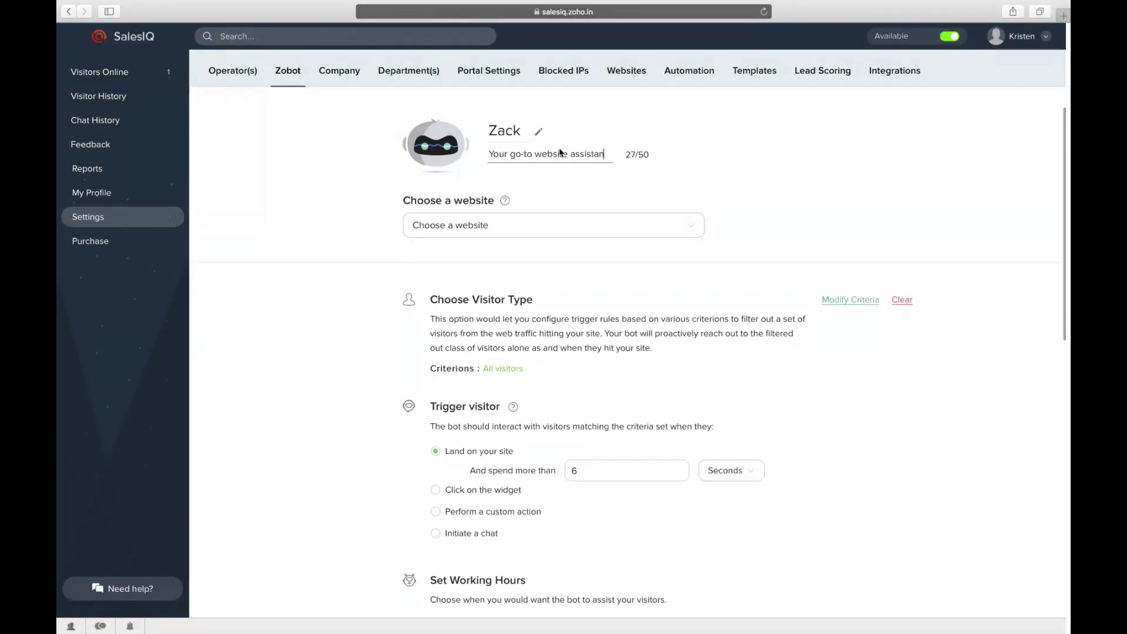
Associate the bot with the Kristen Designs website.
left_click(517, 227)
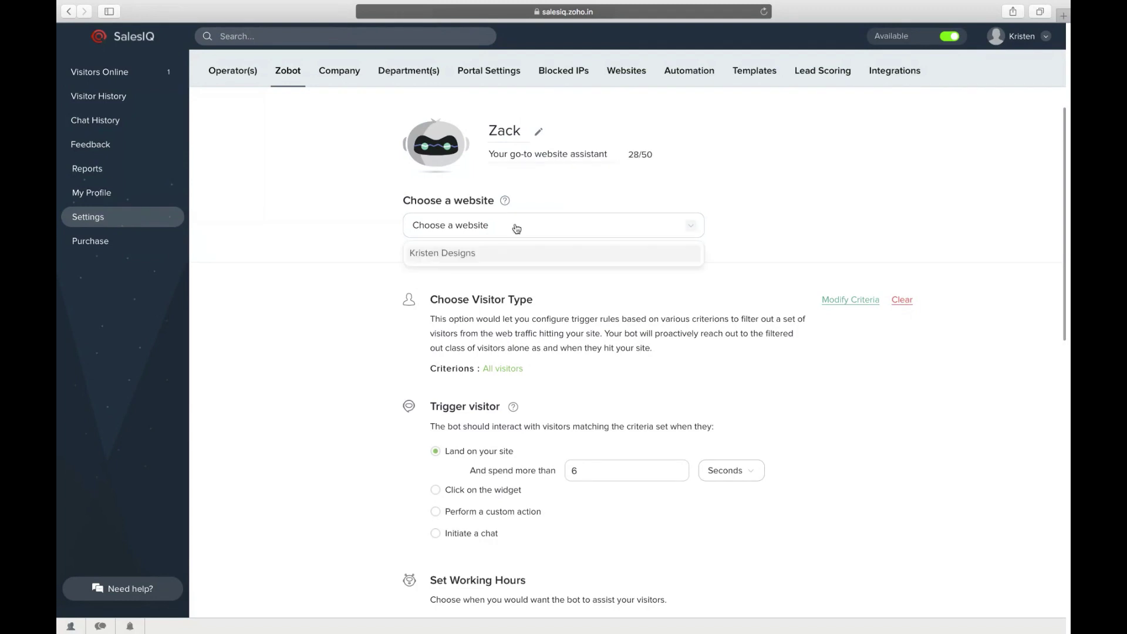
left_click(460, 258)
Modify the bot's visitor type criteria, replacing the Visitor Type condition with Number of Past Chats.
scroll(464, 314, "down", 2)
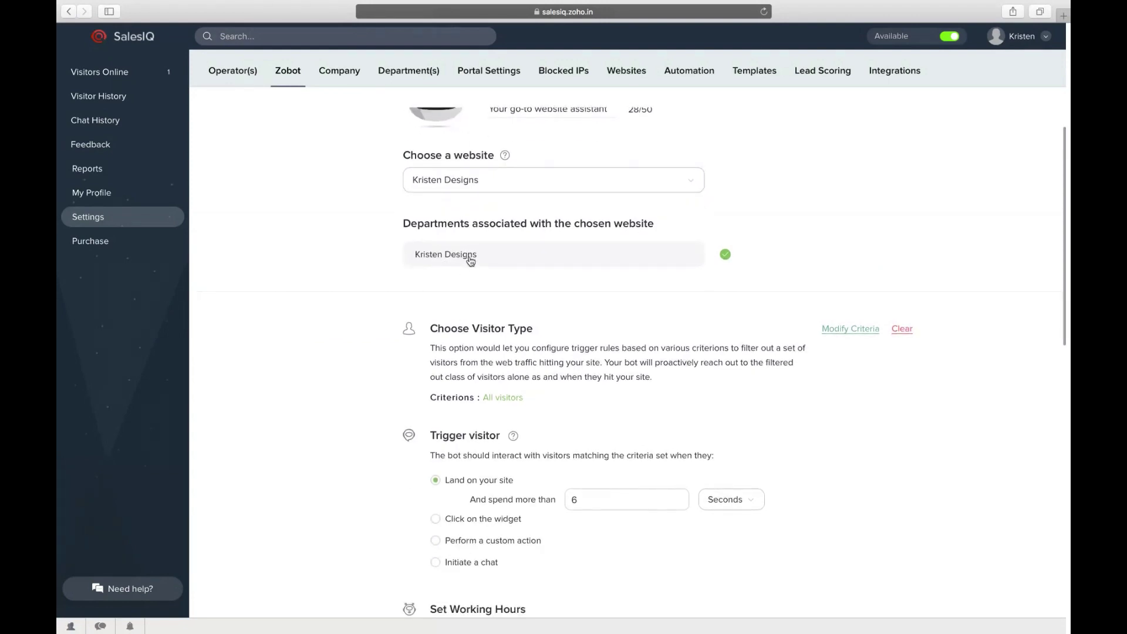
scroll(477, 300, "down", 1)
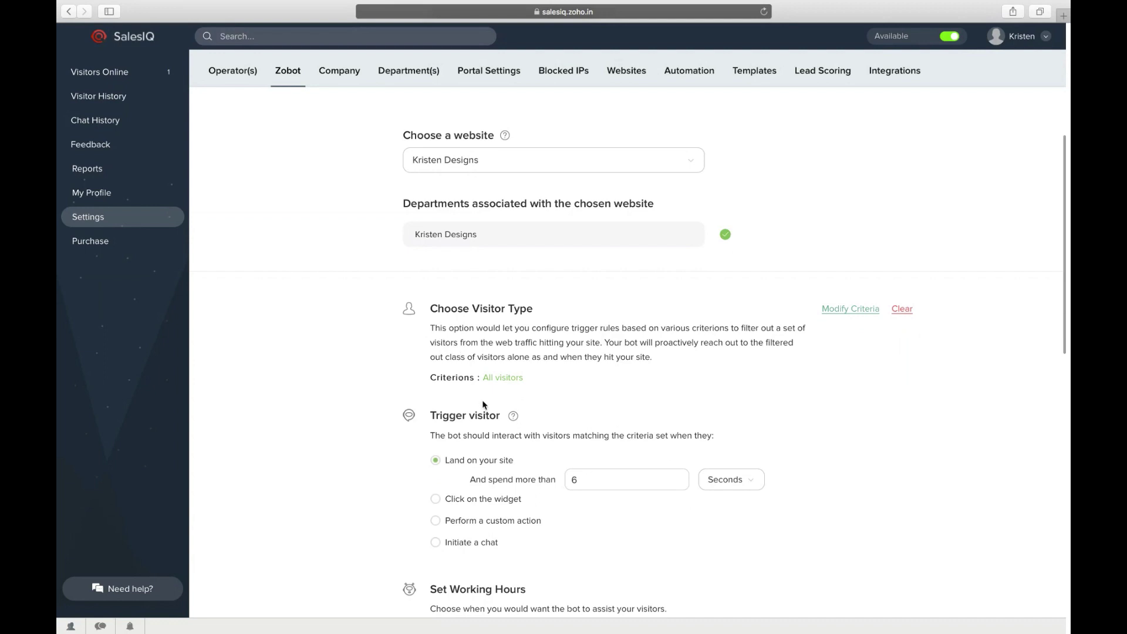
scroll(484, 405, "down", 1)
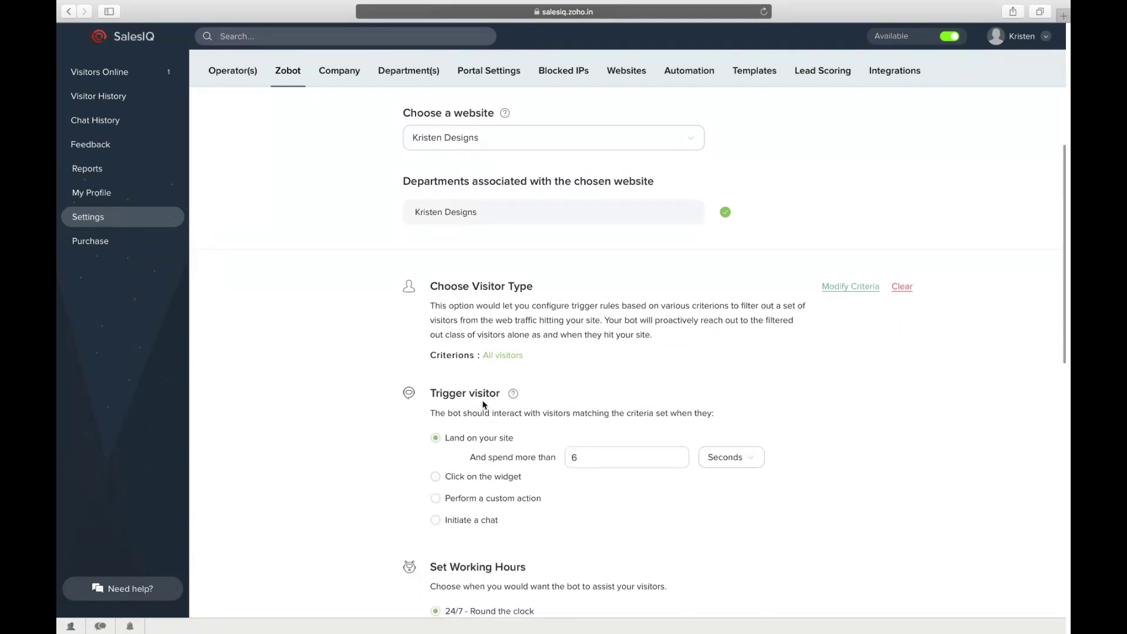
scroll(607, 335, "down", 3)
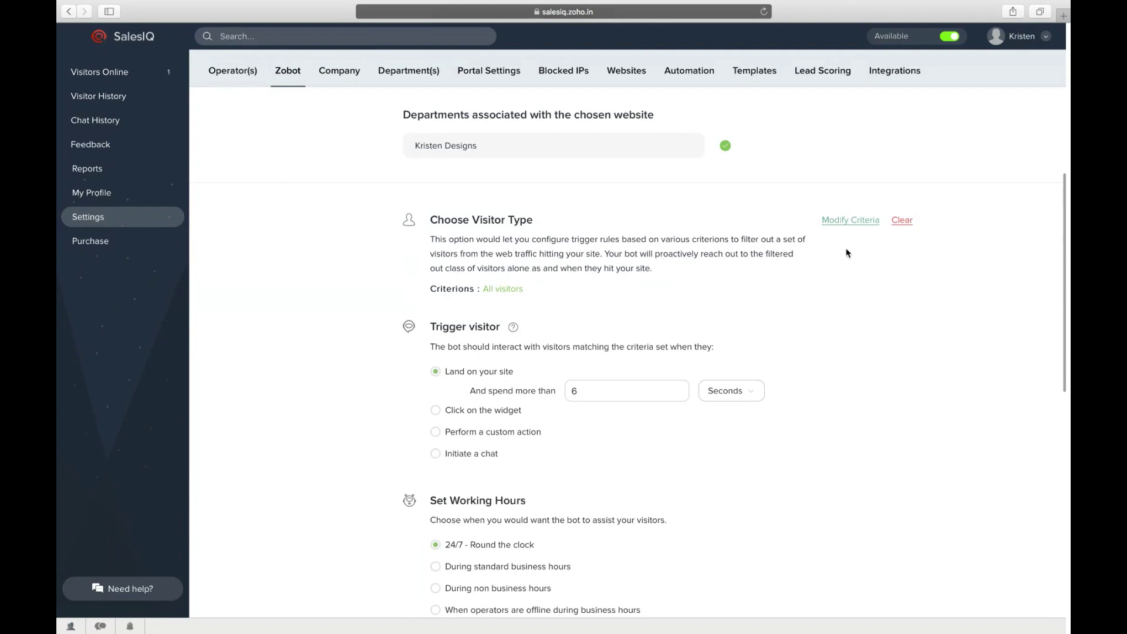
left_click(839, 228)
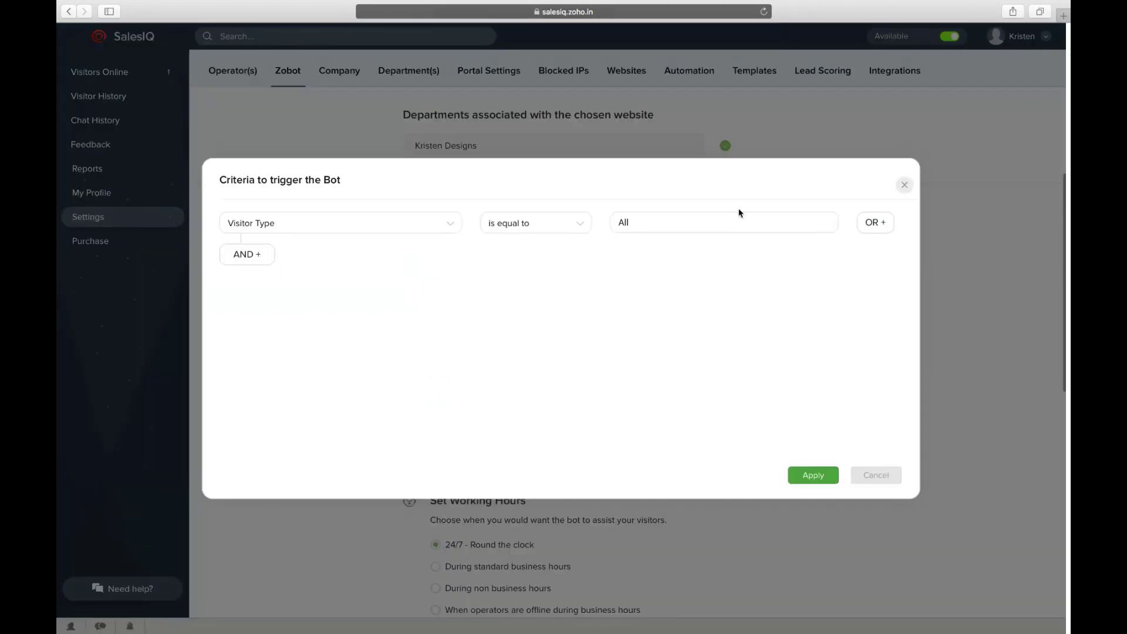
left_click(451, 228)
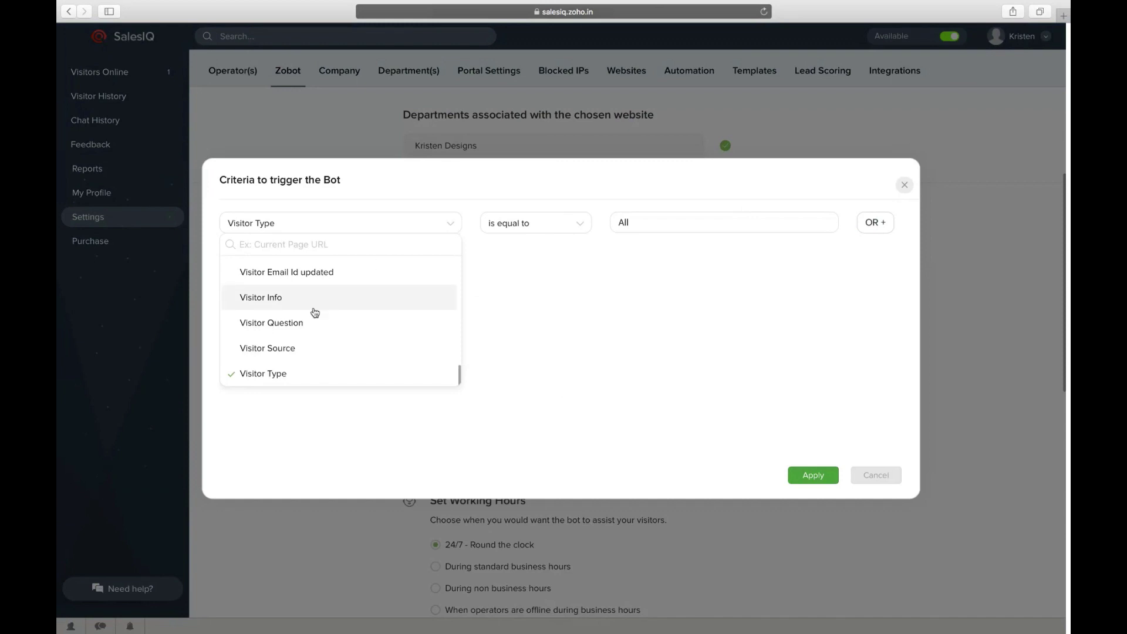
scroll(314, 315, "up", 3)
scroll(314, 315, "up", 2)
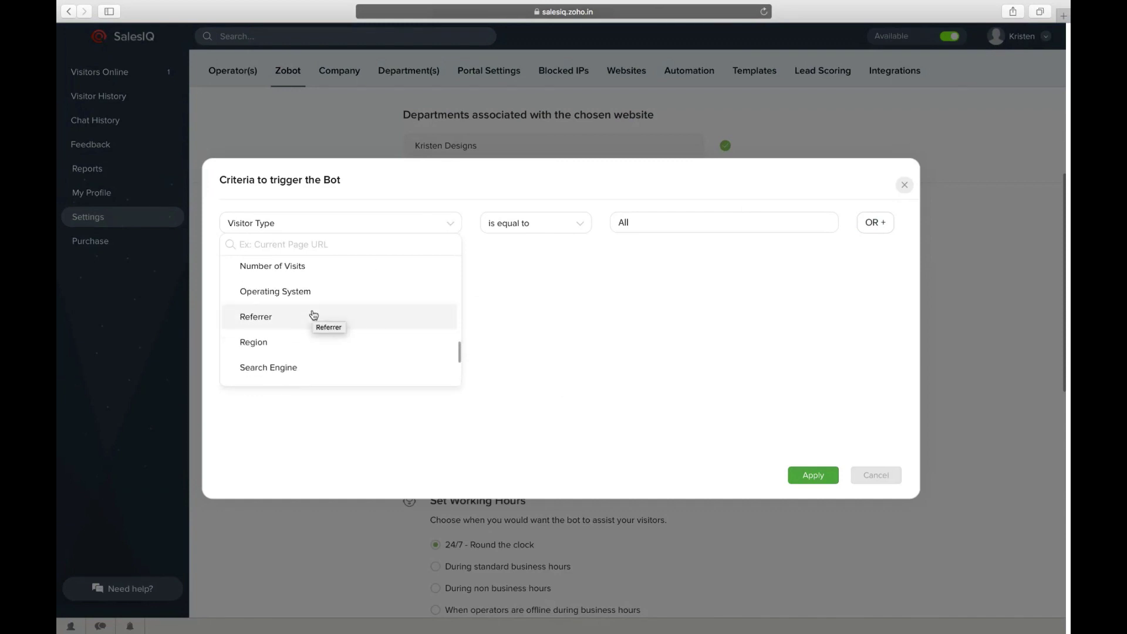
scroll(304, 307, "up", 3)
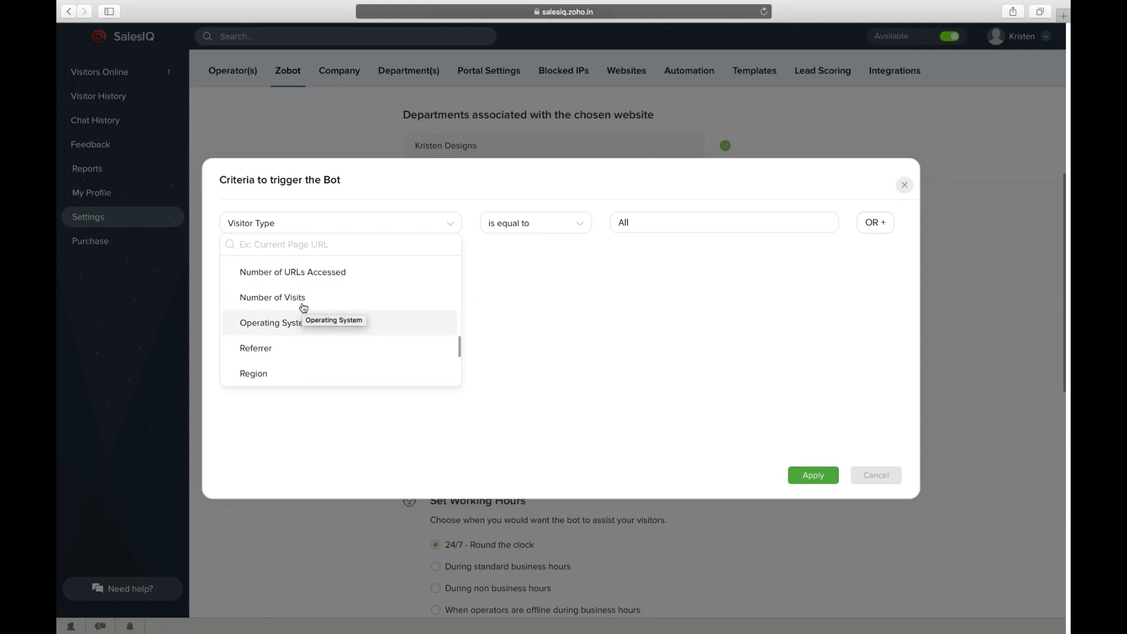
scroll(304, 307, "up", 5)
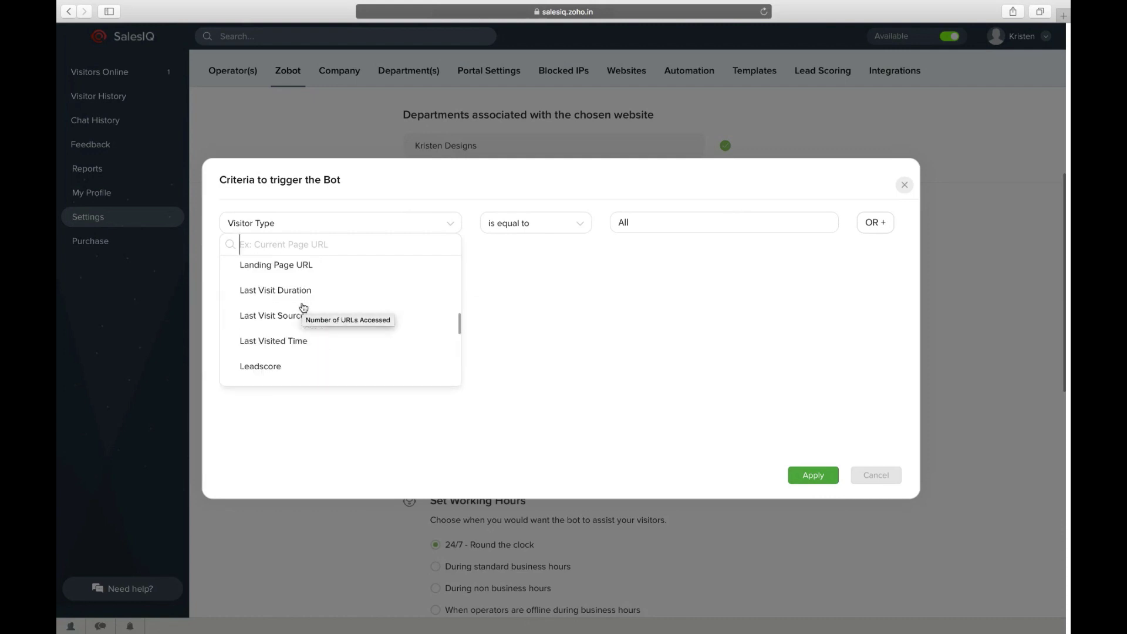
scroll(304, 307, "up", 7)
scroll(303, 307, "down", 4)
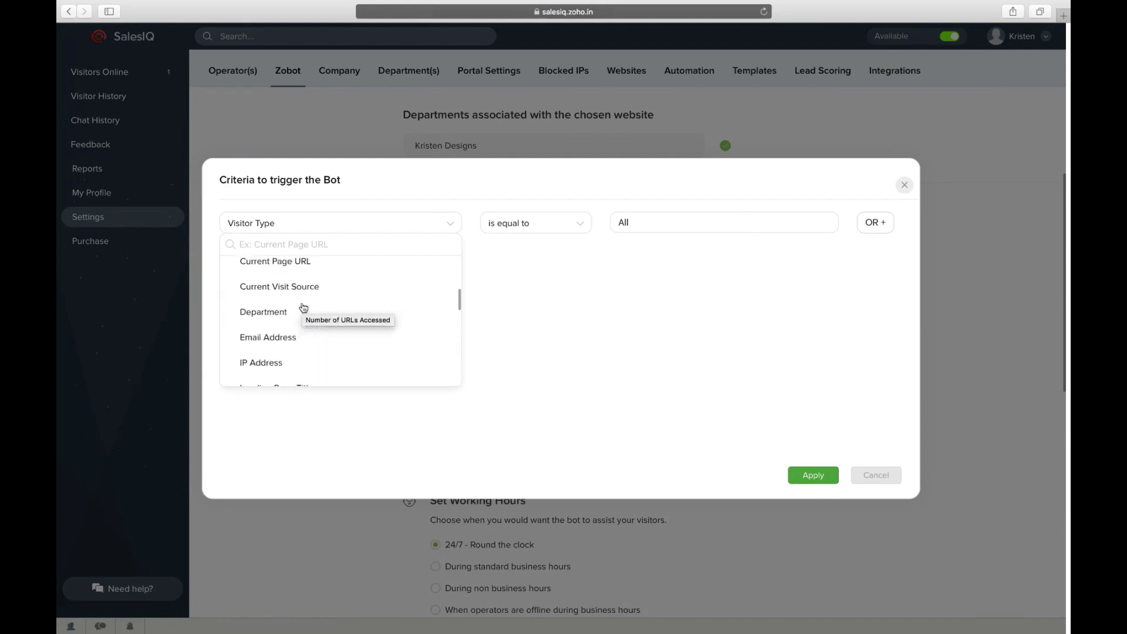
scroll(304, 308, "down", 1)
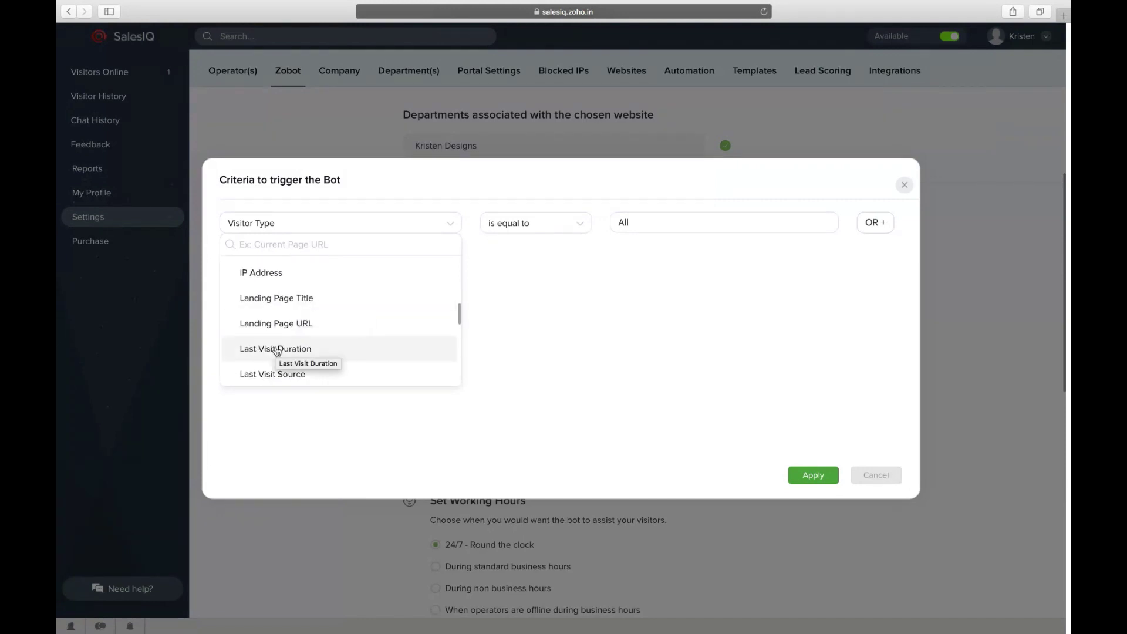
scroll(277, 351, "down", 4)
left_click(286, 333)
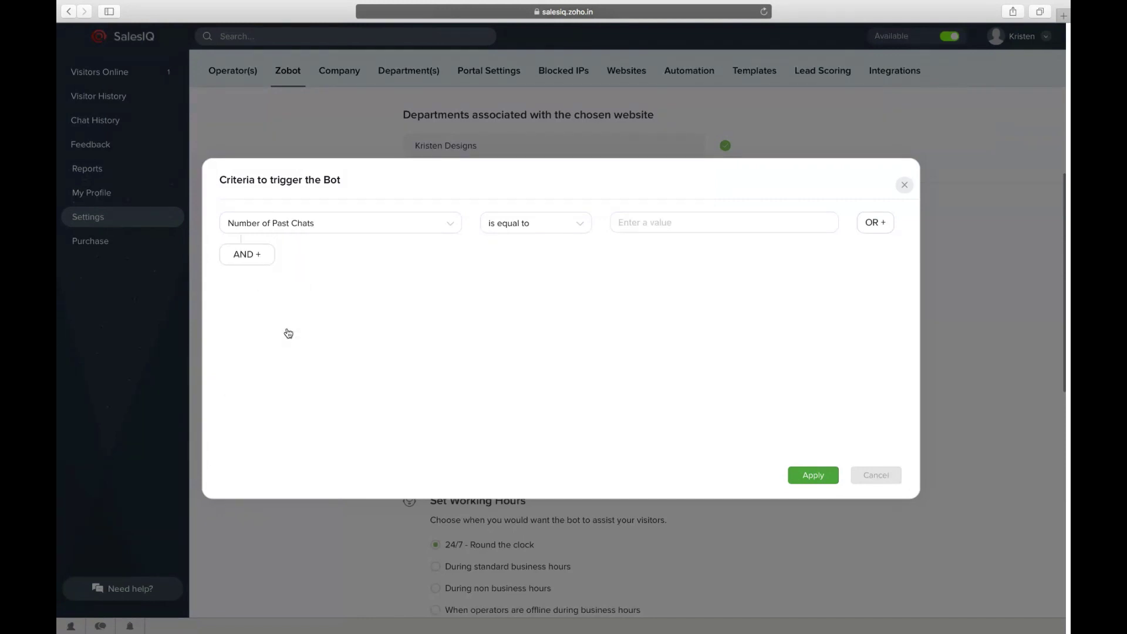
Set the Number of Past Chats condition's value to 5 and apply the criteria.
left_click(644, 225)
type("5")
left_click(805, 478)
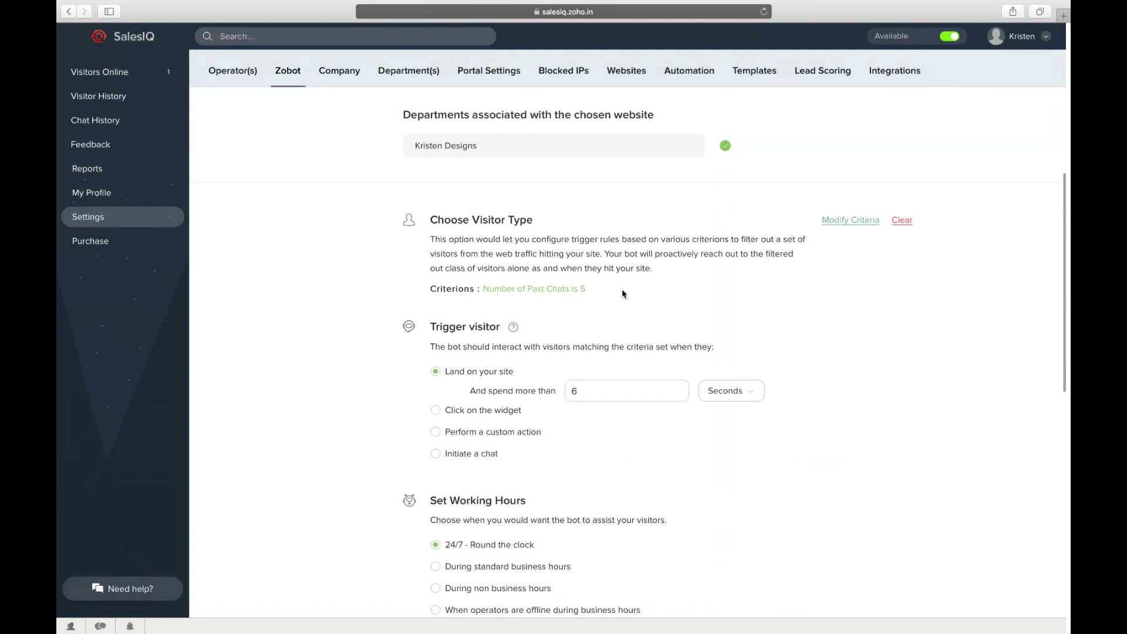
Set the bot to trigger when visitors land on the site and spend more than 3 seconds there.
scroll(619, 314, "down", 5)
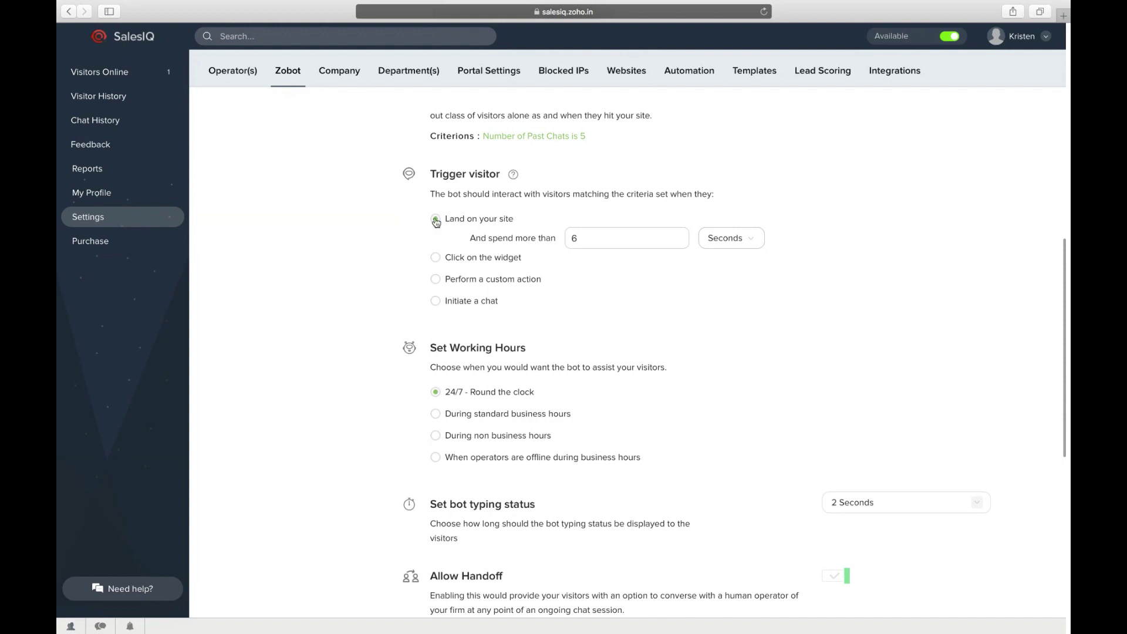
left_click(590, 240)
key("BackSpace")
type("3")
left_click(741, 240)
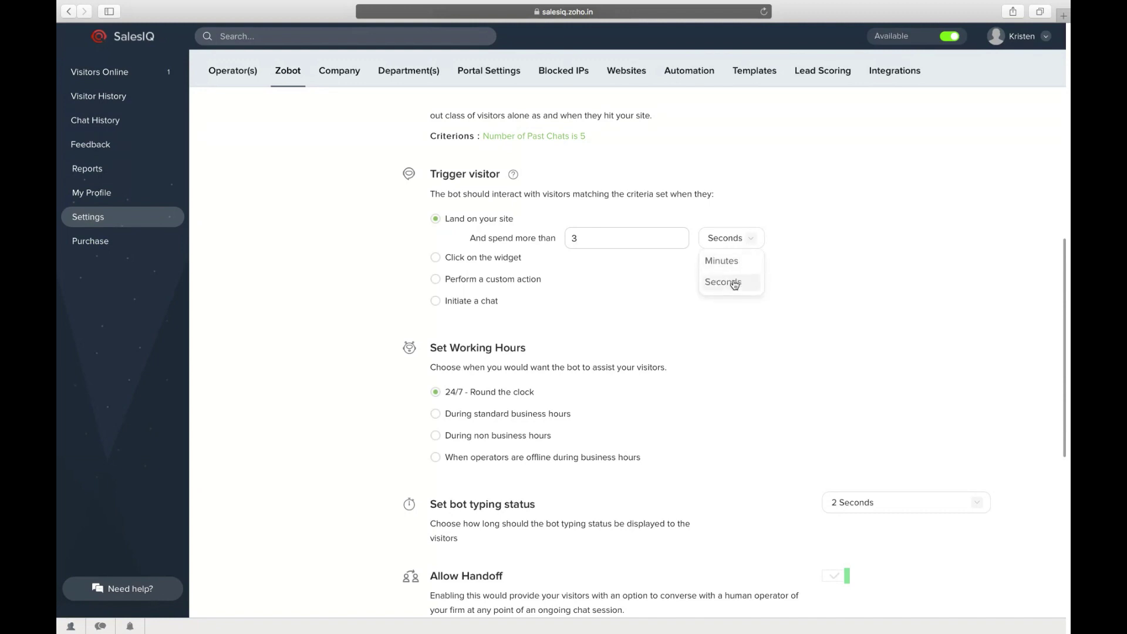
left_click(635, 294)
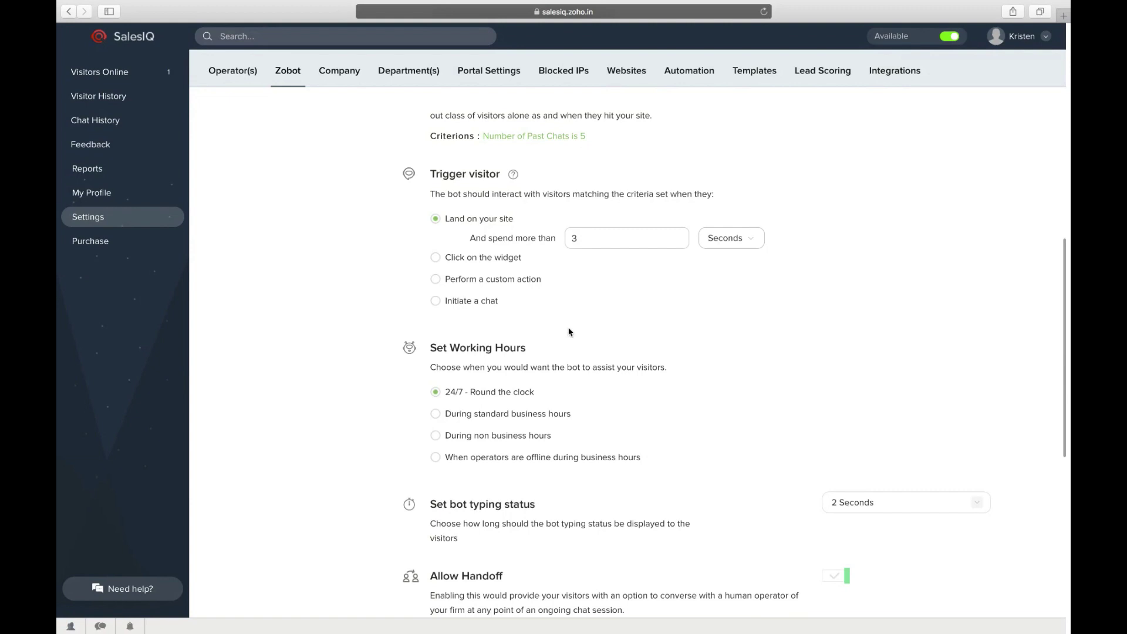
Set the bot typing status to Immediate and bring the bot development platform choices into view.
scroll(568, 332, "down", 5)
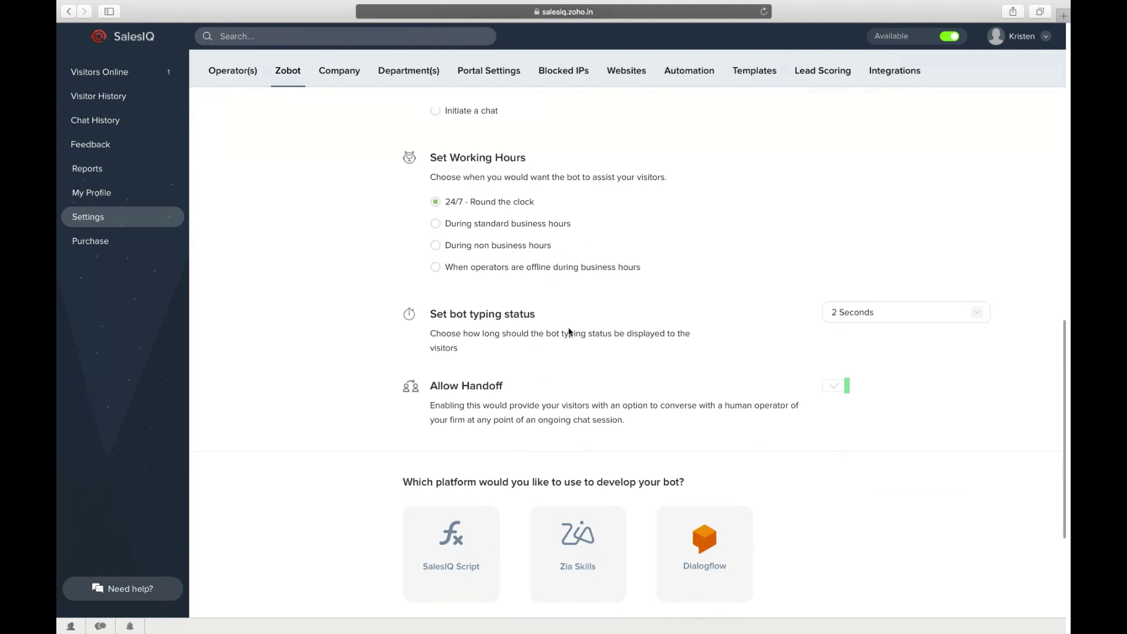
scroll(569, 331, "down", 1)
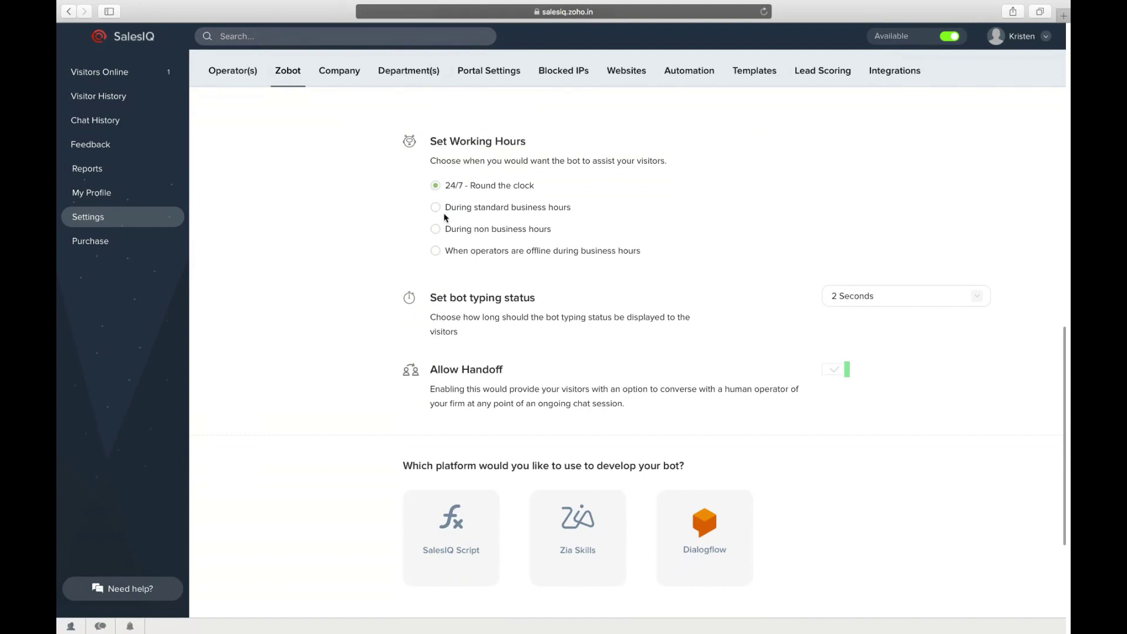
scroll(464, 273, "down", 5)
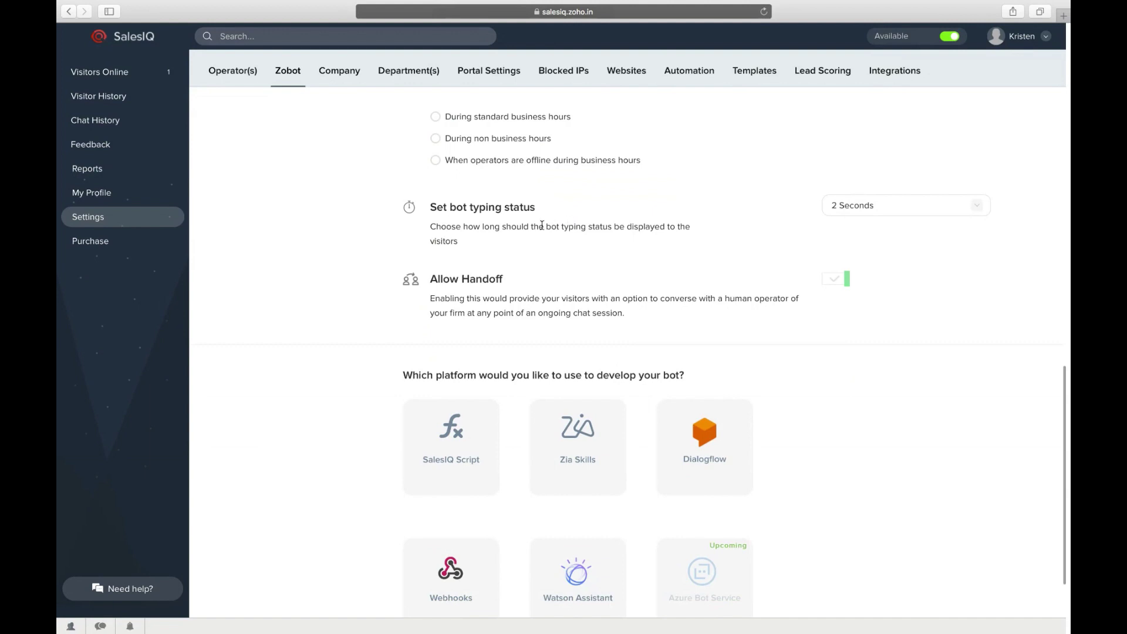
left_click(861, 220)
left_click(851, 270)
scroll(489, 273, "down", 3)
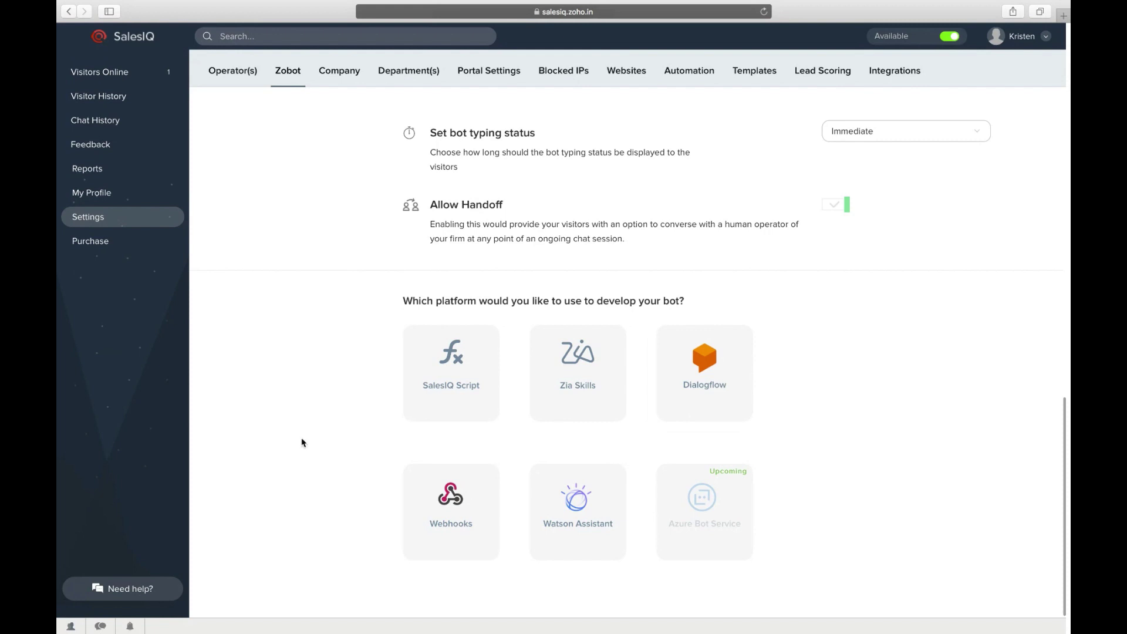
Switch to the Zoho Show presentation and advance past the SalesIQ scripts title slide to the bot handler flowchart.
key("ctrl+Left")
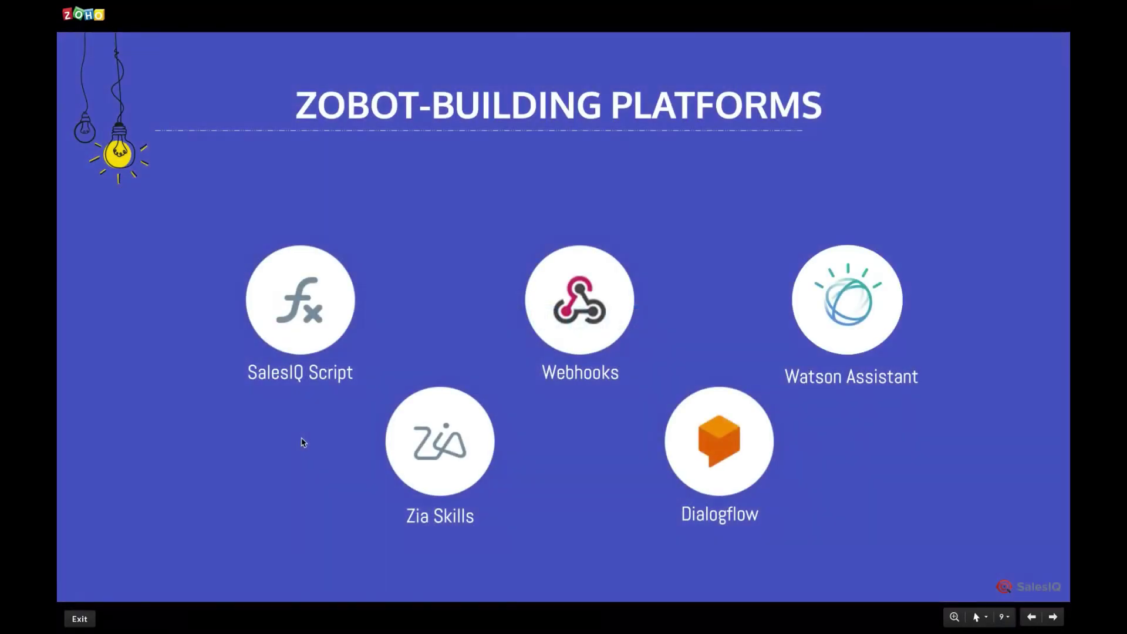
key("Right")
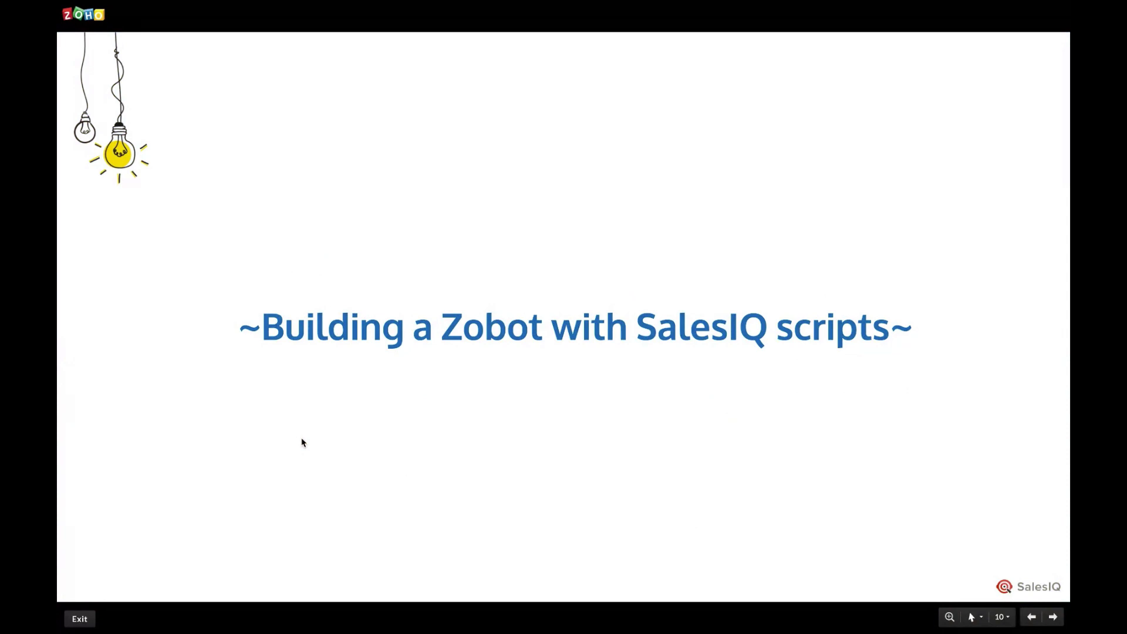
key("Right")
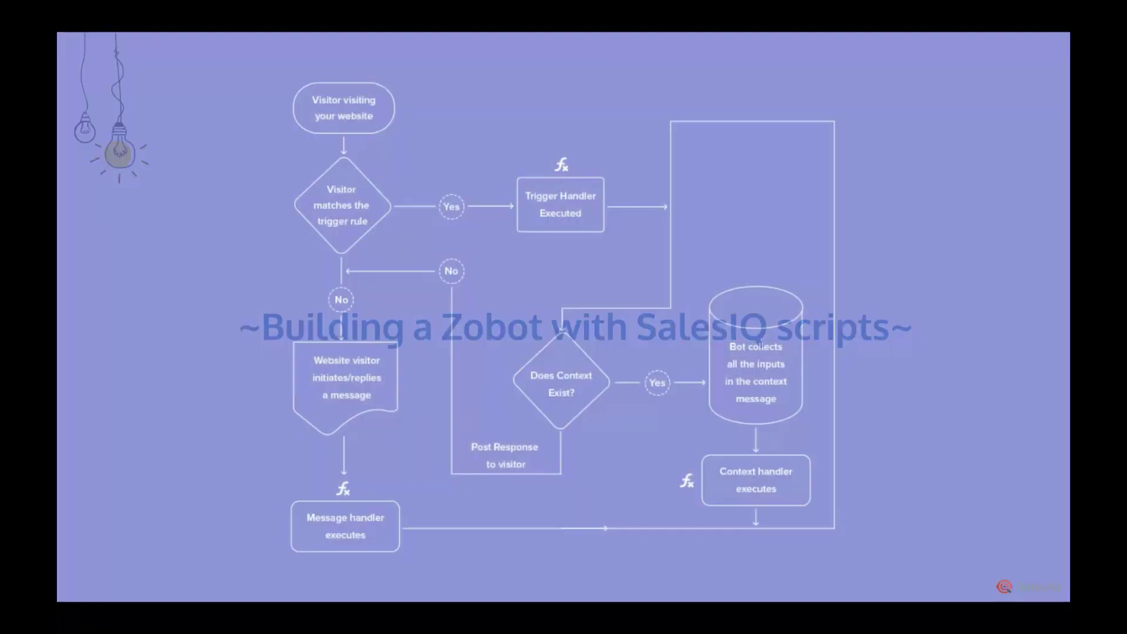